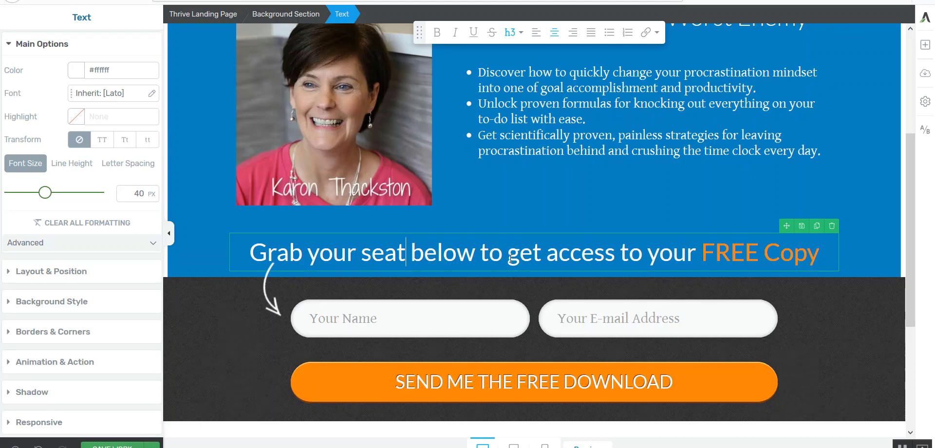
Rewrite the headline above the form as "Grab your seat below & prepare to get productive!", removing the "FREE Copy" ending.
click(481, 251)
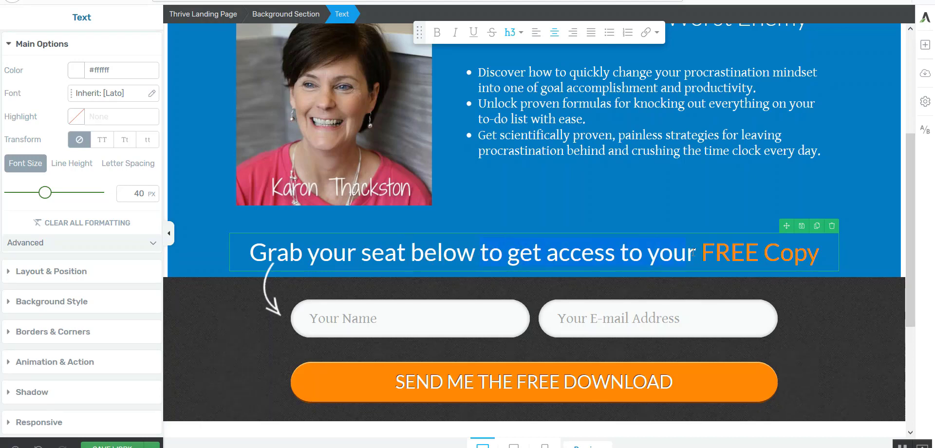
text(&)
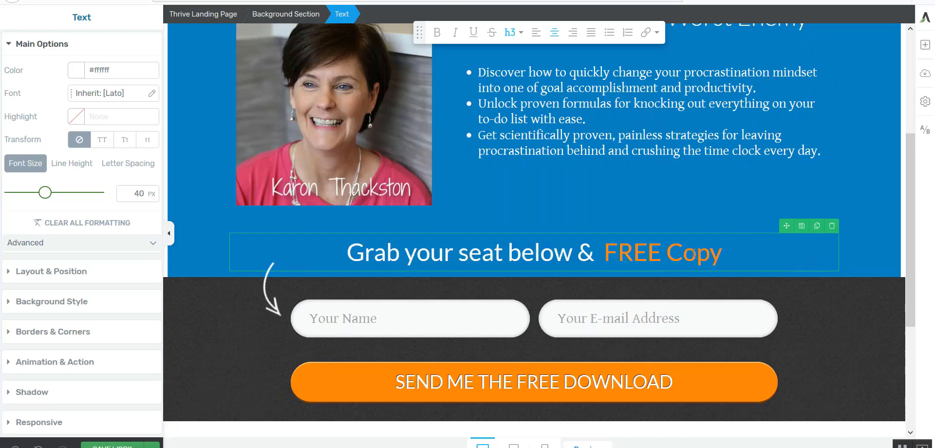
text( prepare to)
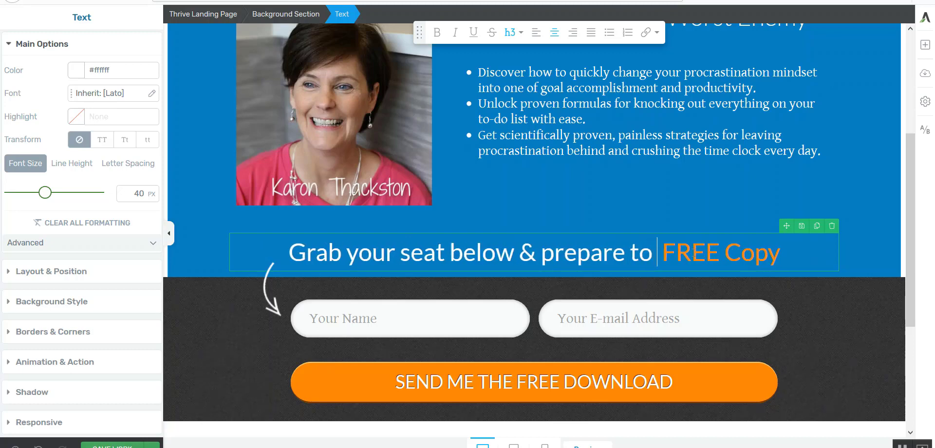
text( get prod)
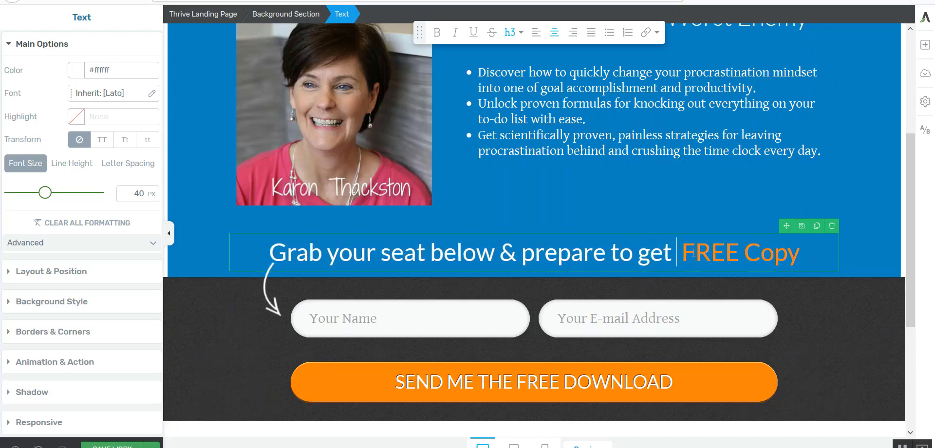
text(uctive)
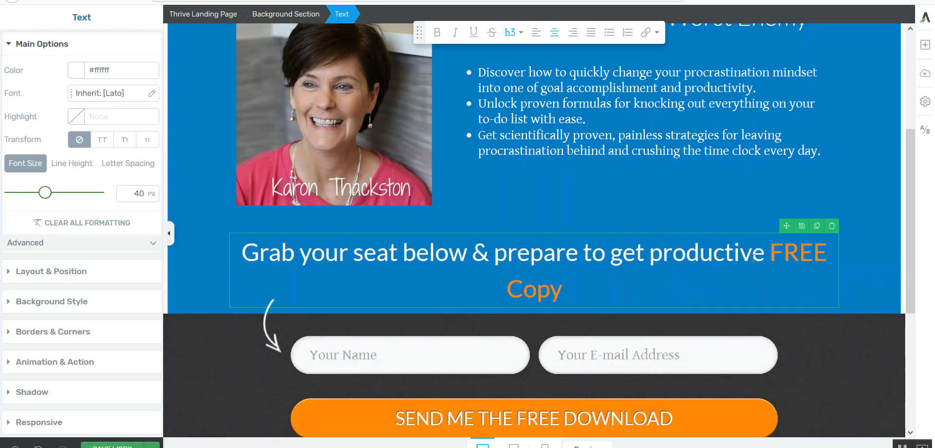
drag(771, 259, 774, 278)
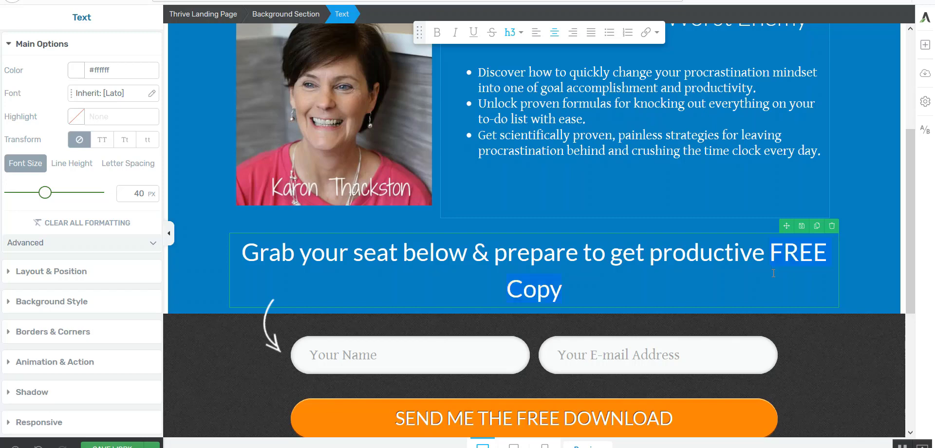
key(BackSpace)
key(BackSpace)
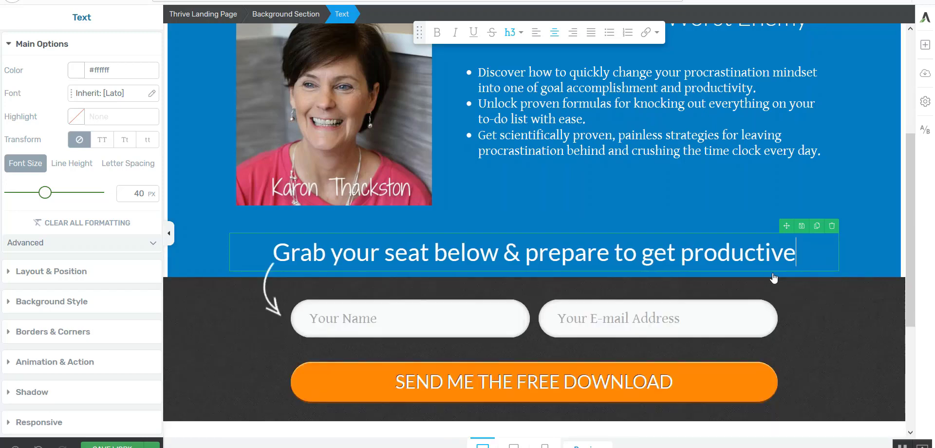
text(!)
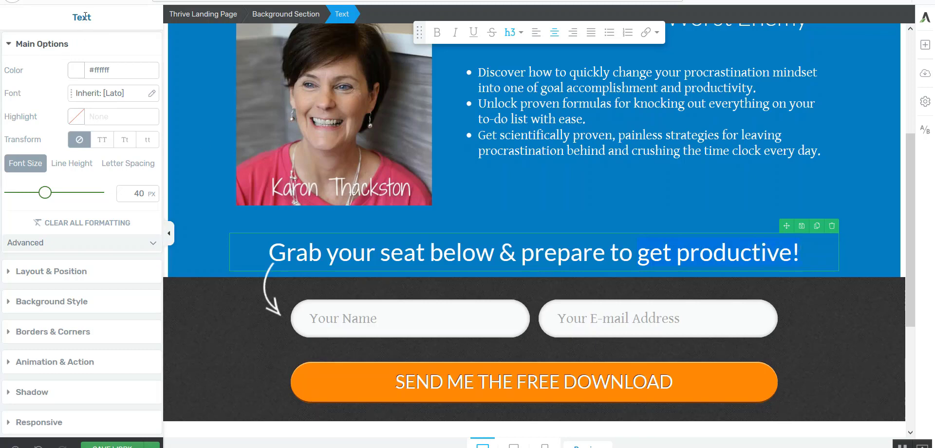
Color the words "get productive!" in the headline green (#2b9430).
click(77, 71)
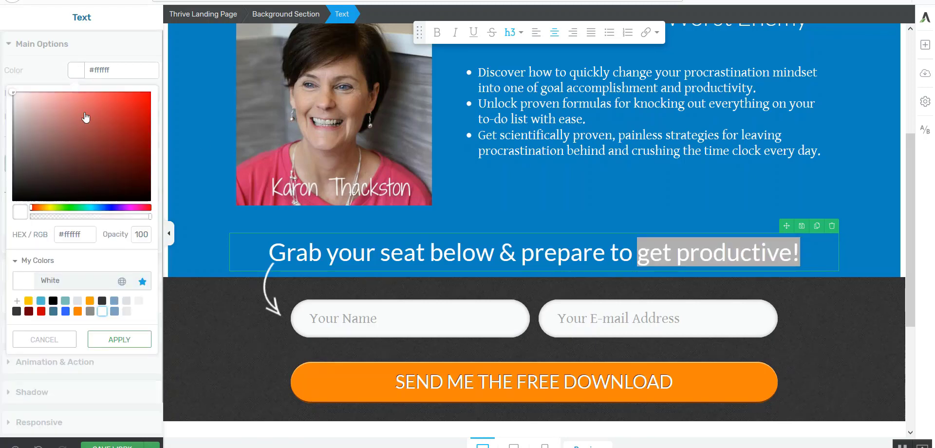
click(71, 207)
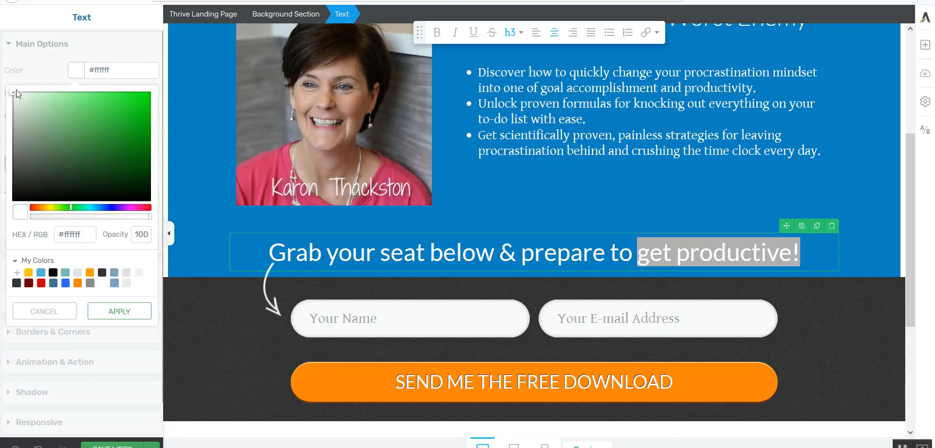
drag(16, 94, 112, 141)
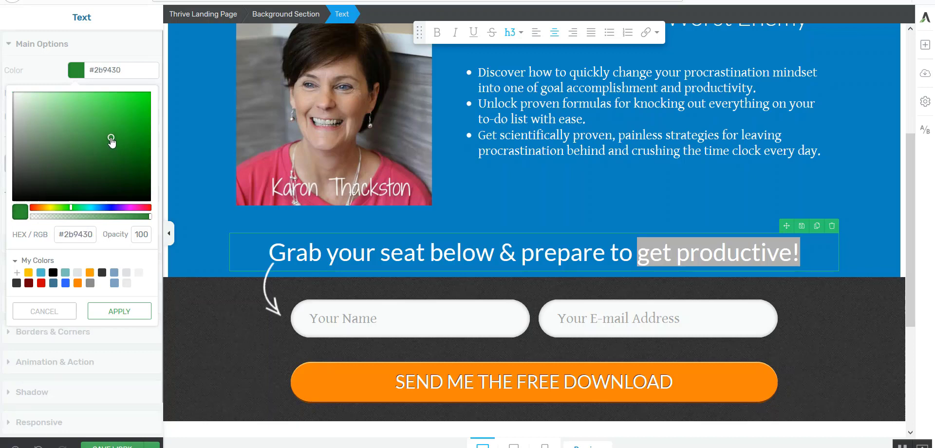
click(119, 311)
click(212, 249)
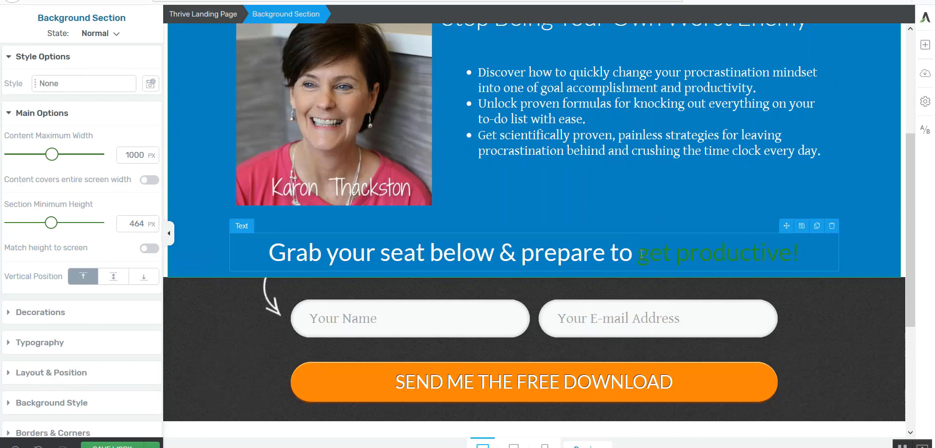
Recolor the words "get productive!" in the headline with the saved orange #ff8309.
drag(642, 254, 800, 242)
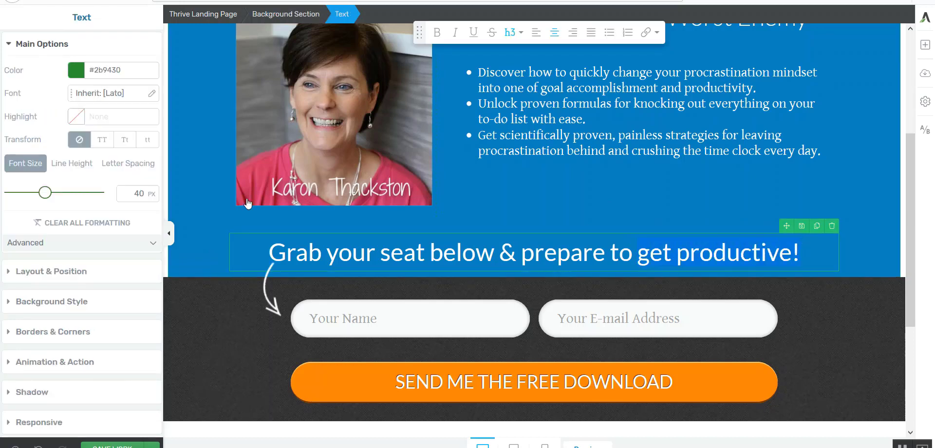
click(76, 70)
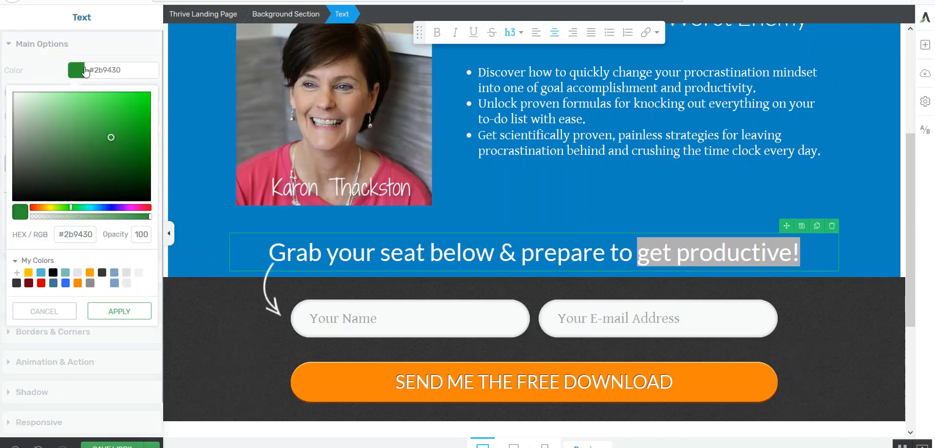
click(77, 283)
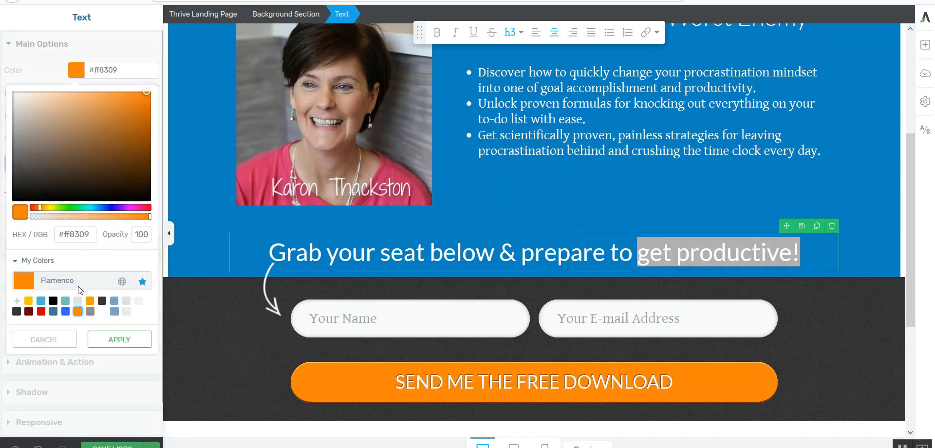
click(126, 343)
click(191, 225)
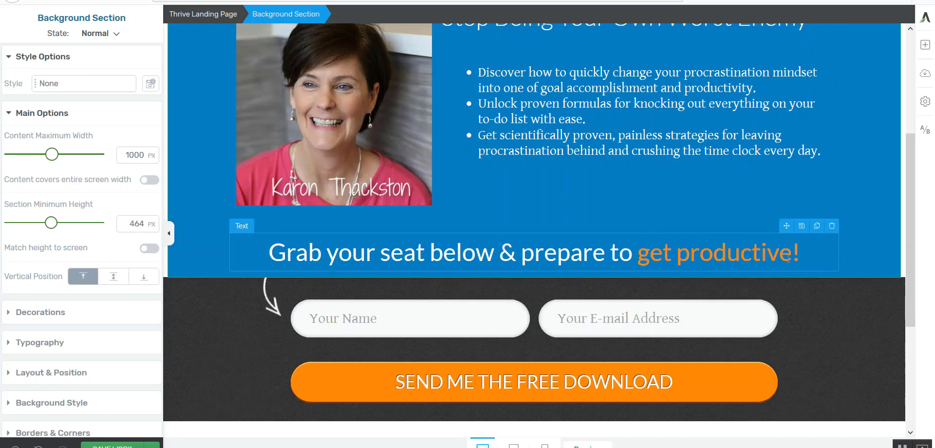
Select the lead generation form below the headline and open its elements for editing.
drag(912, 241, 931, 260)
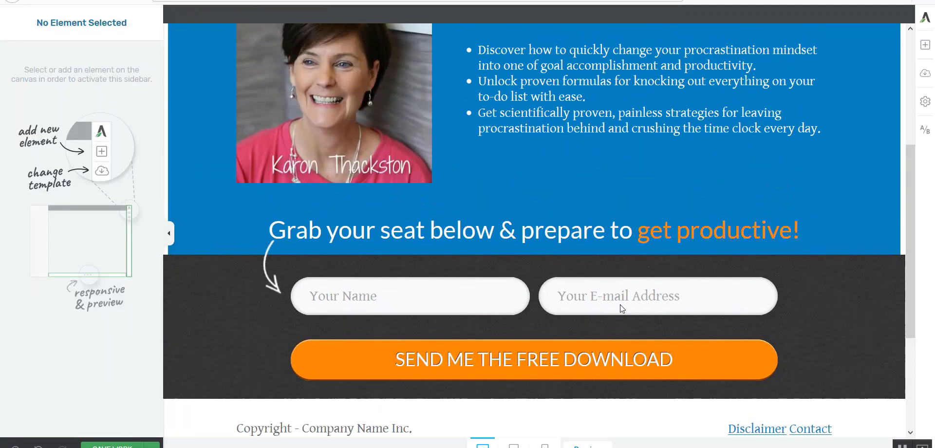
click(459, 289)
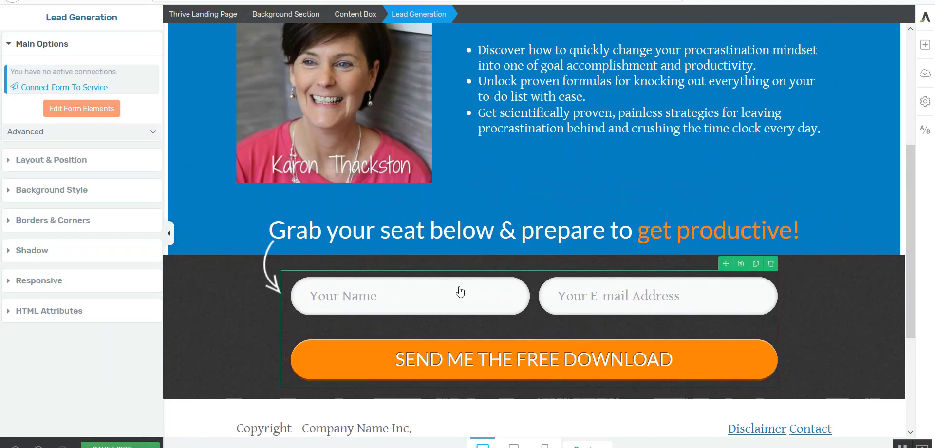
click(203, 331)
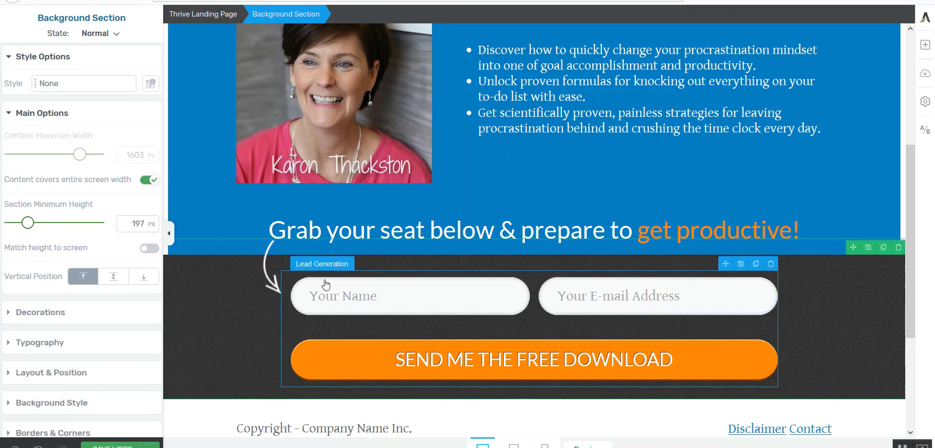
click(327, 297)
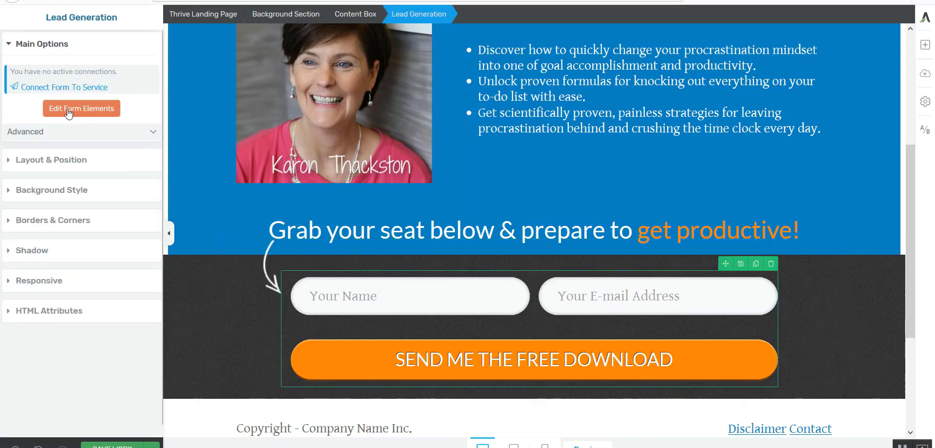
click(87, 110)
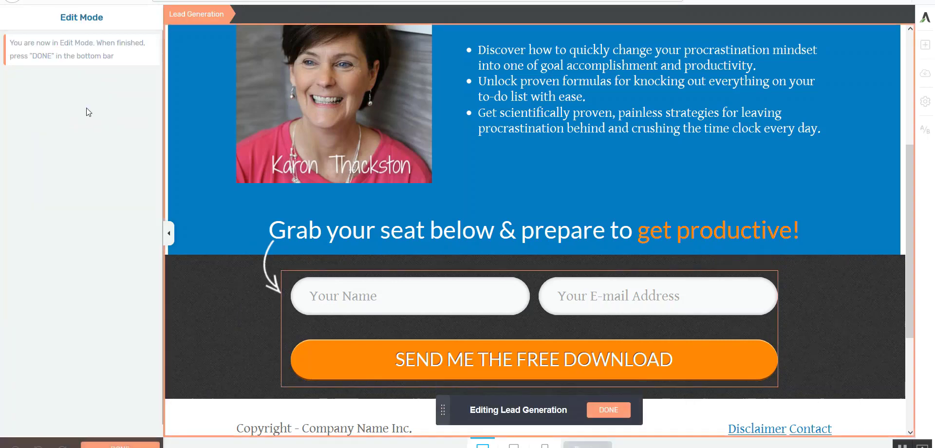
Change the placeholder of the form's name field to "First Name".
click(477, 306)
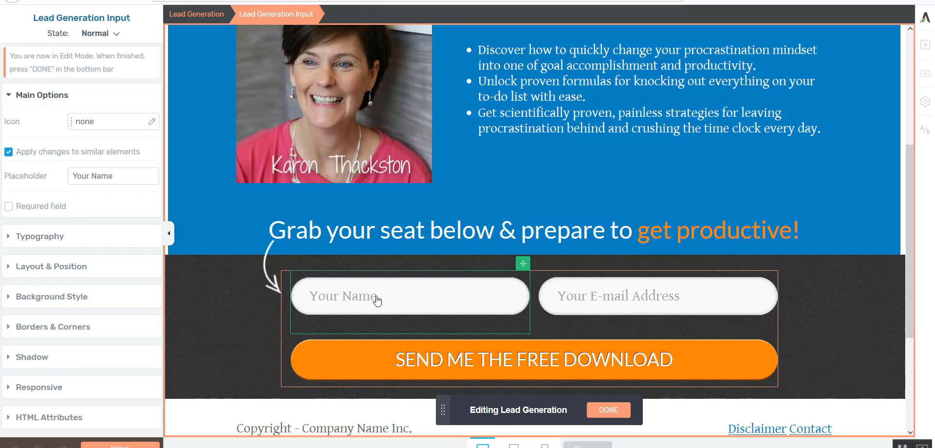
triple_click(118, 175)
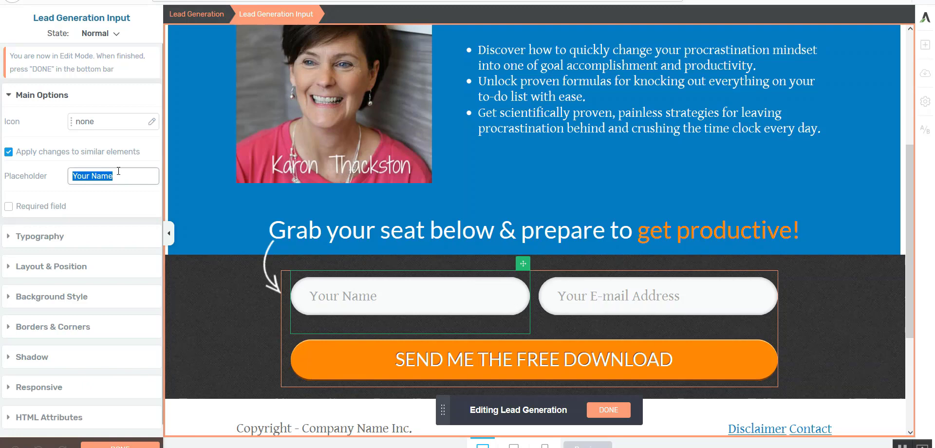
text(Fi)
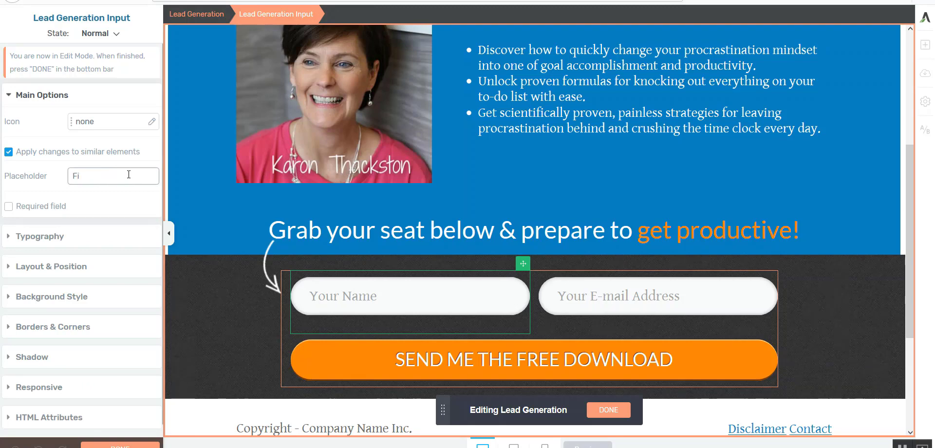
text(rst and)
key(BackSpace)
key(BackSpace)
text(Nam)
Change the placeholder of the form's e-mail field to "Best E-mail Address" and finish editing the form elements.
click(584, 306)
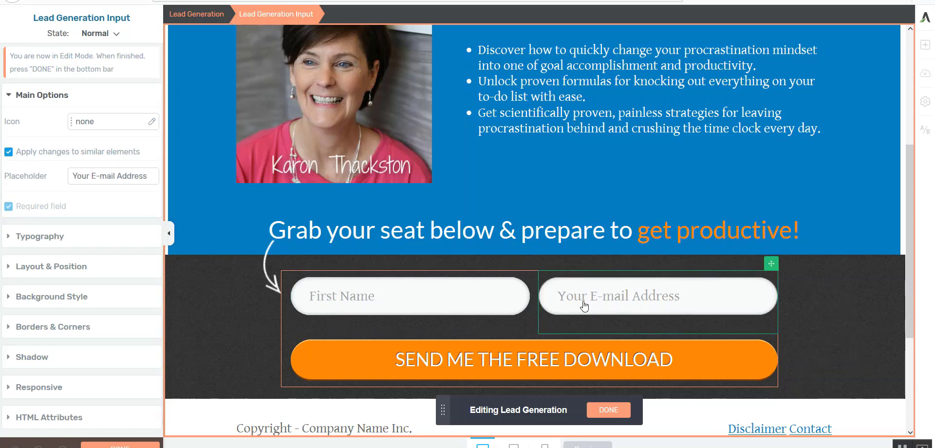
triple_click(92, 174)
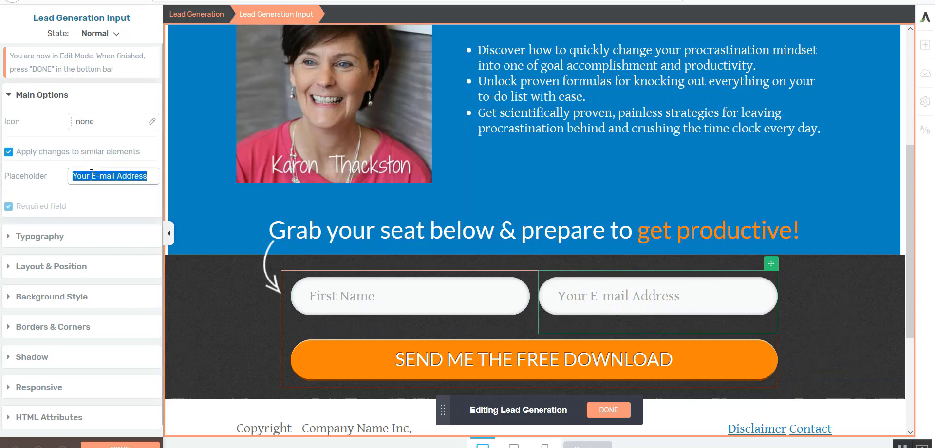
click(91, 174)
key(BackSpace)
key(BackSpace)
key(BackSpace)
key(BackSpace)
text(Best)
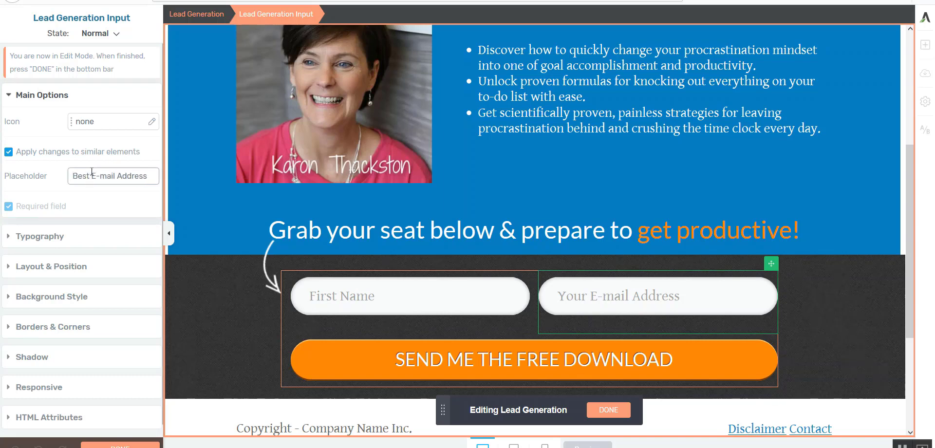
click(609, 410)
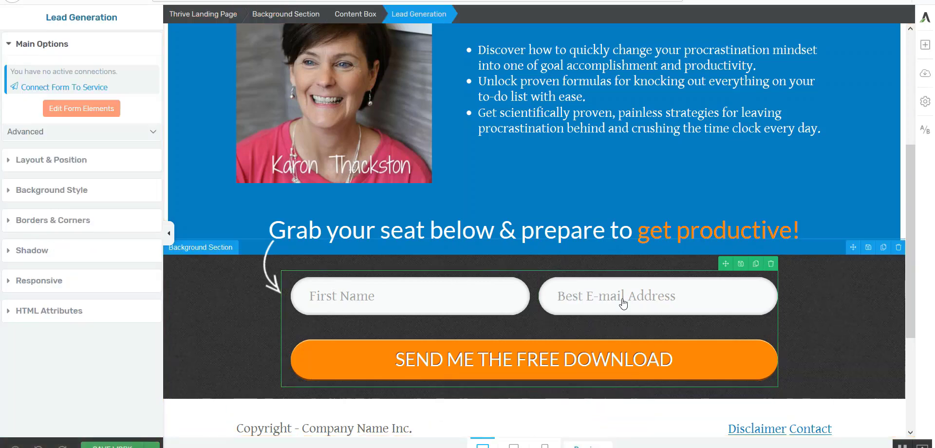
Reopen the form elements for editing and show the submit button's typography settings.
click(95, 109)
click(460, 364)
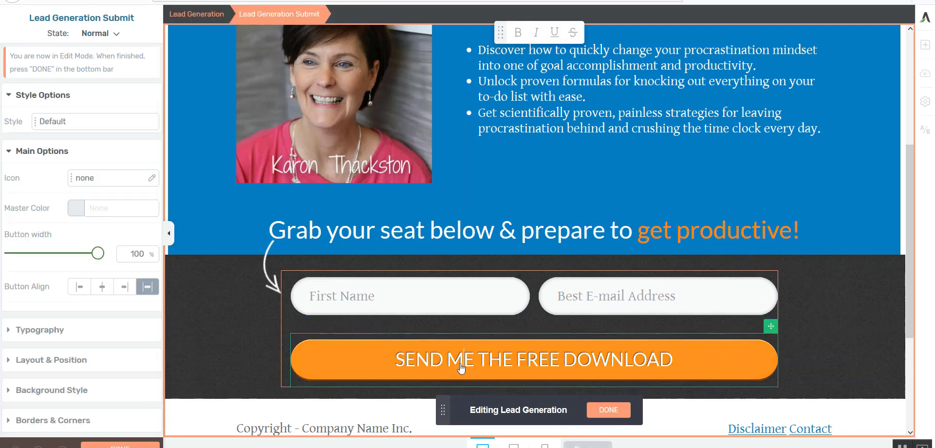
click(396, 360)
drag(396, 361, 674, 360)
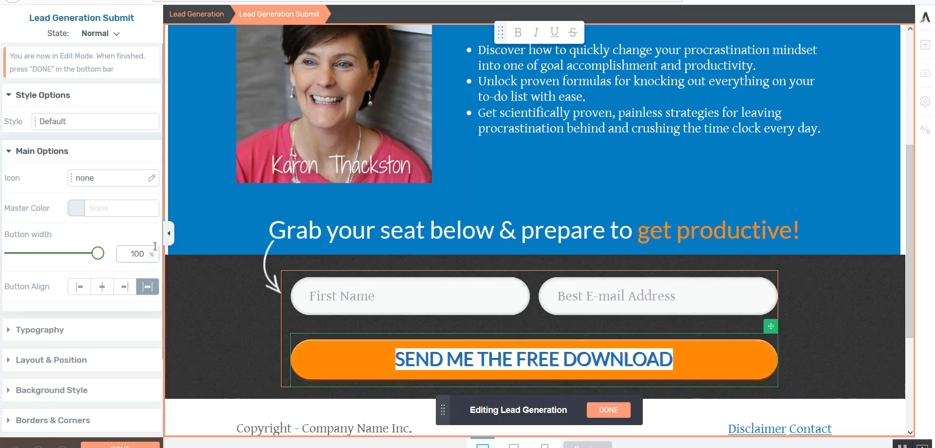
click(59, 329)
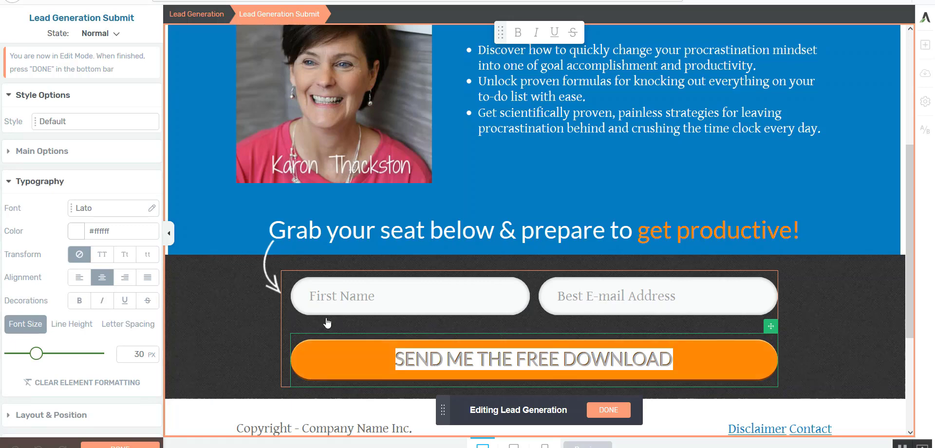
Replace the submit button's label with "YES! Sign Me Up!".
click(451, 363)
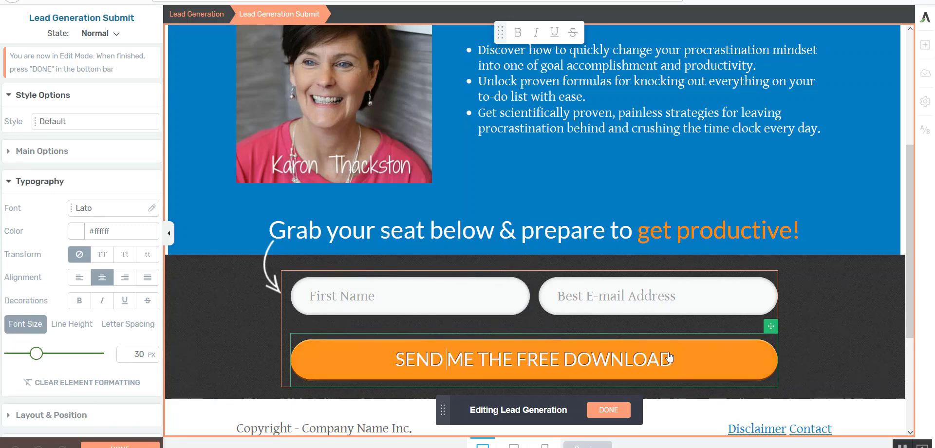
key(BackSpace)
key(BackSpace)
key(BackSpace)
key(BackSpace)
key(BackSpace)
key(BackSpace)
key(BackSpace)
key(BackSpace)
key(BackSpace)
key(BackSpace)
key(BackSpace)
key(BackSpace)
key(BackSpace)
key(BackSpace)
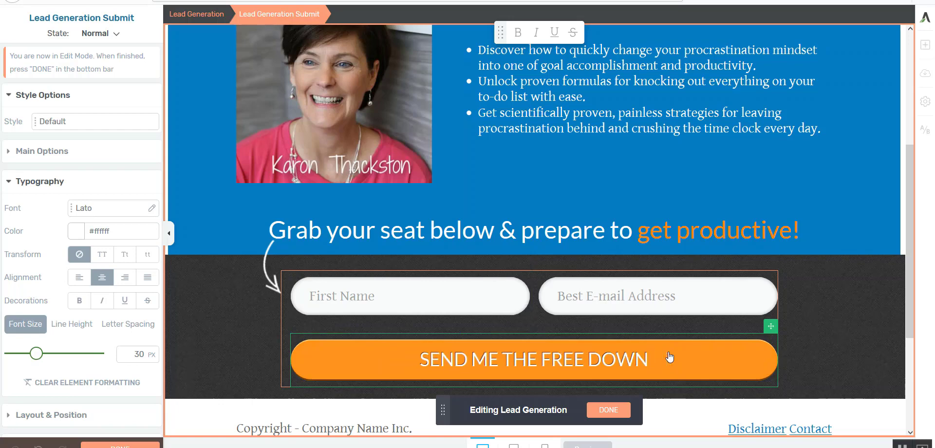
key(BackSpace)
key(BackSpace)
key(BackSpace)
key(BackSpace)
key(BackSpace)
key(BackSpace)
key(BackSpace)
key(BackSpace)
key(BackSpace)
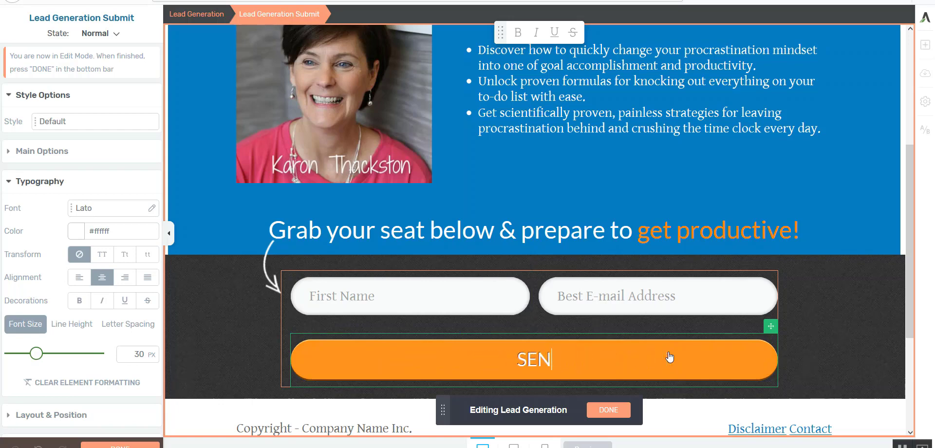
key(BackSpace)
key(BackSpace)
text(yes)
key(BackSpace)
key(BackSpace)
key(BackSpace)
text(YES! Seig)
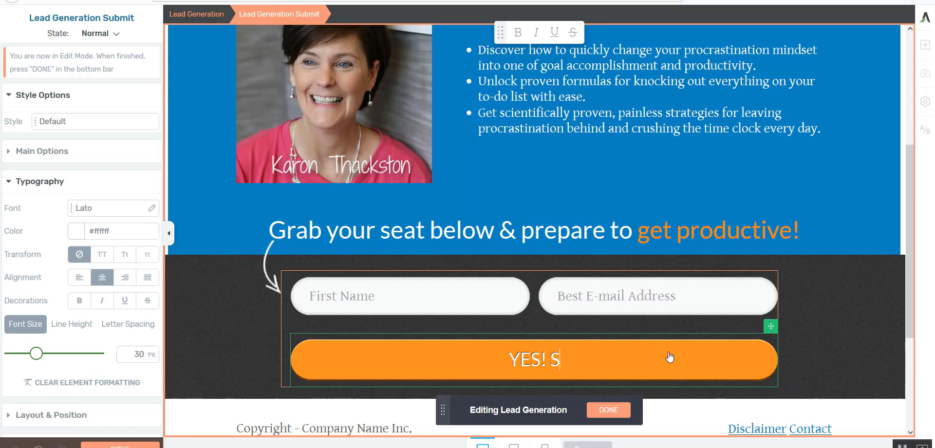
key(BackSpace)
key(BackSpace)
key(BackSpace)
text(ign Me Up!)
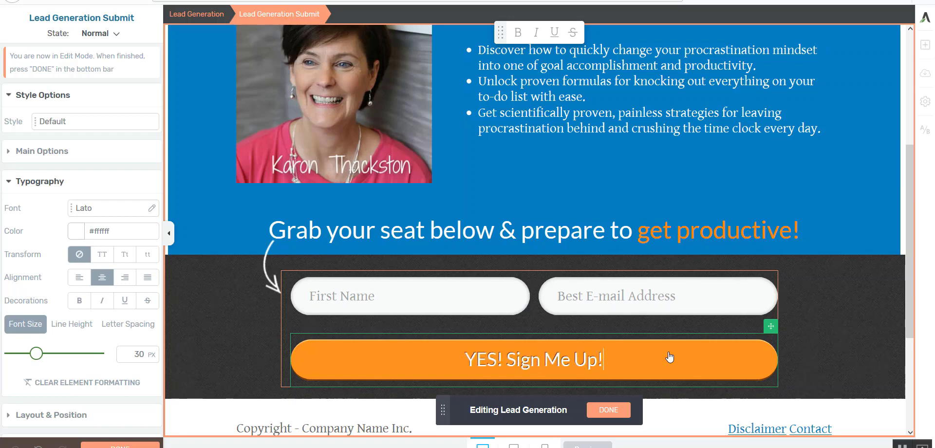
Try right, justified and left alignment and bold on the submit button's label, ending with centred, non-bold text.
click(609, 409)
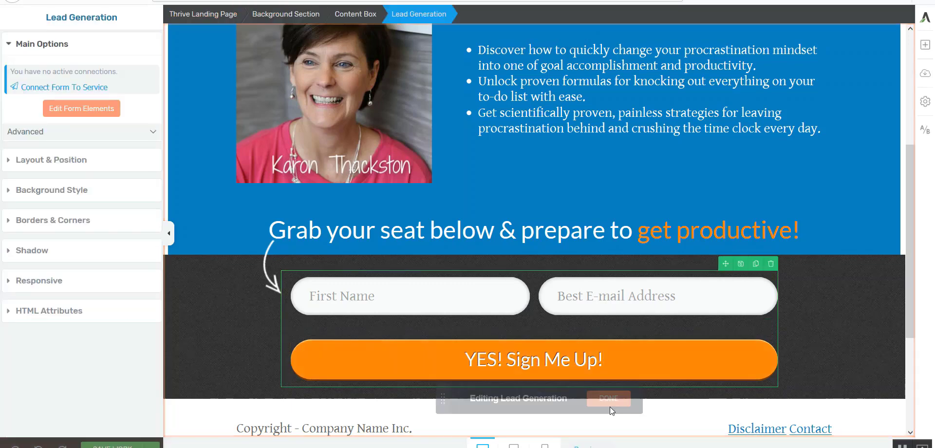
click(94, 105)
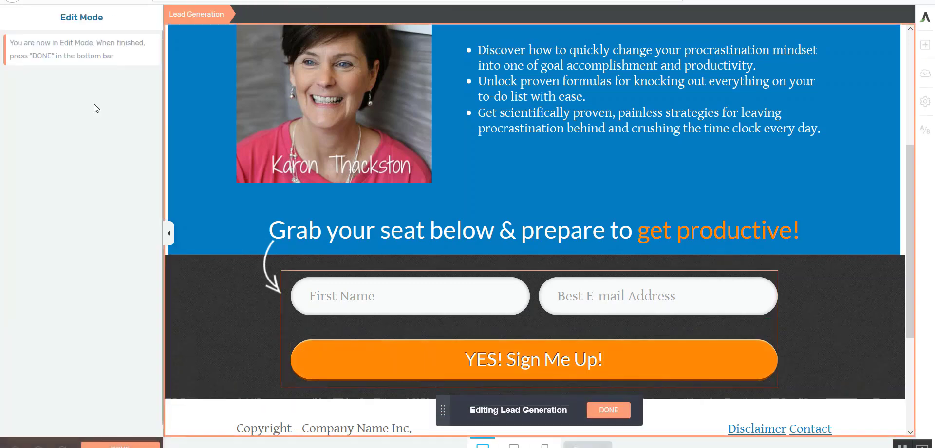
click(364, 360)
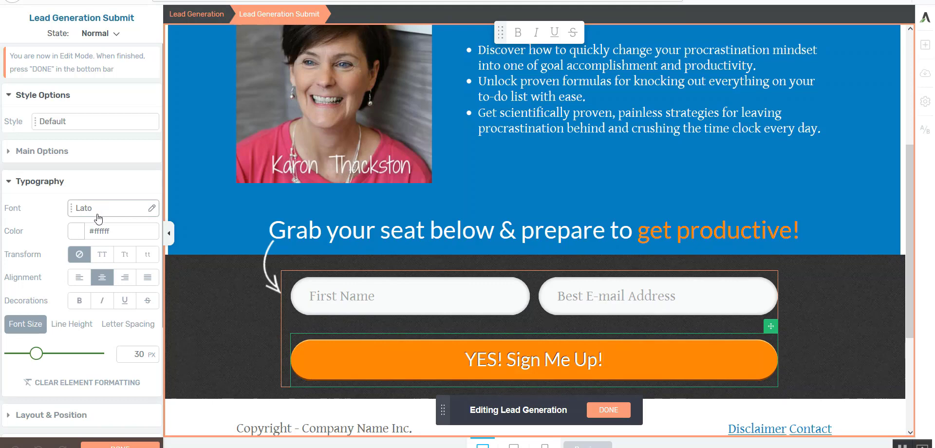
click(126, 279)
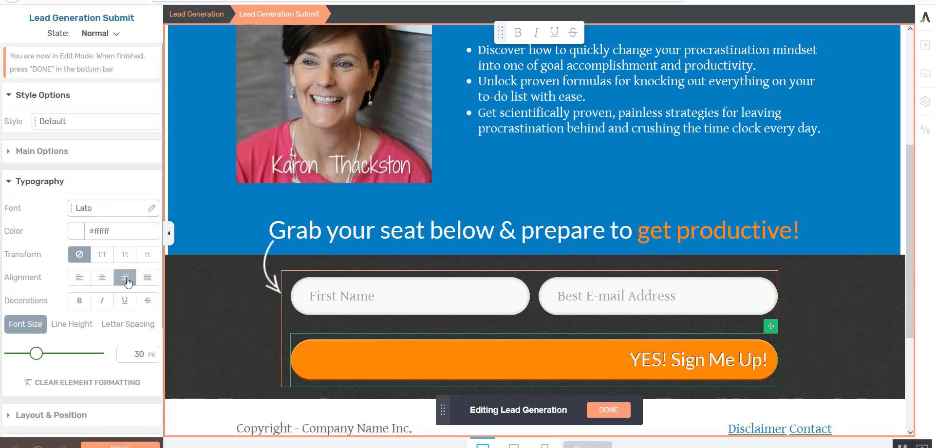
click(144, 284)
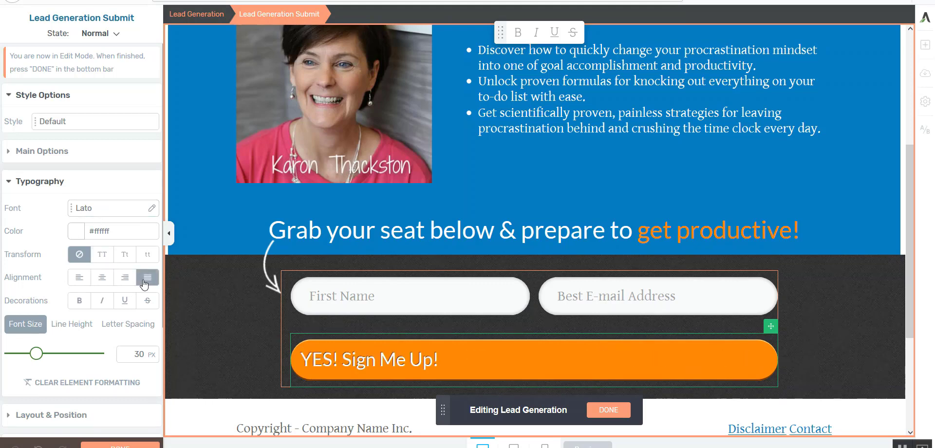
click(102, 279)
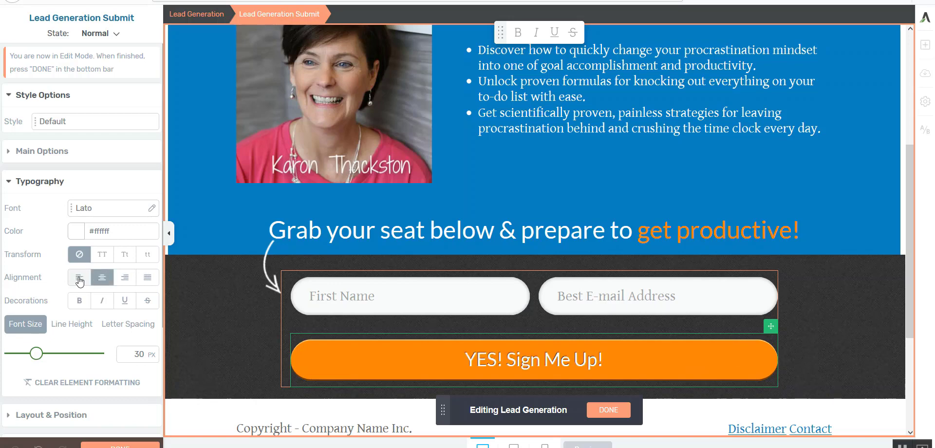
click(87, 280)
click(101, 282)
click(83, 305)
click(84, 305)
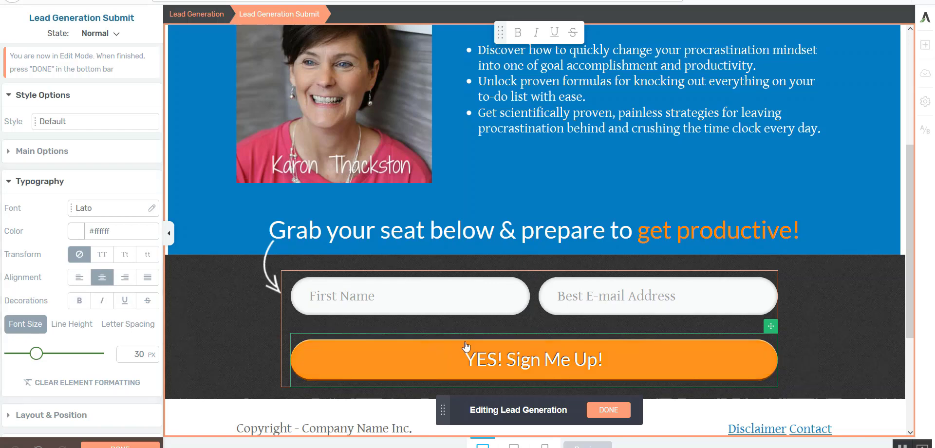
Increase the font size of the submit button's "YES! Sign Me Up!" label and finish editing the form elements.
click(469, 360)
drag(469, 361, 618, 359)
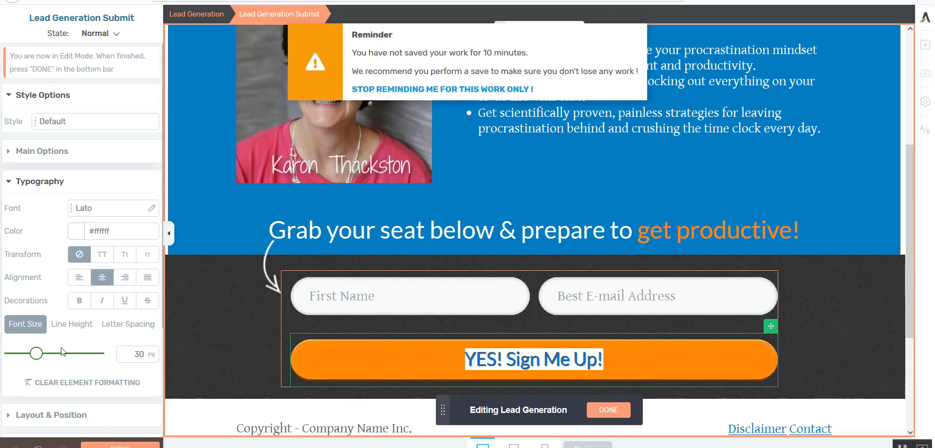
drag(36, 354, 44, 358)
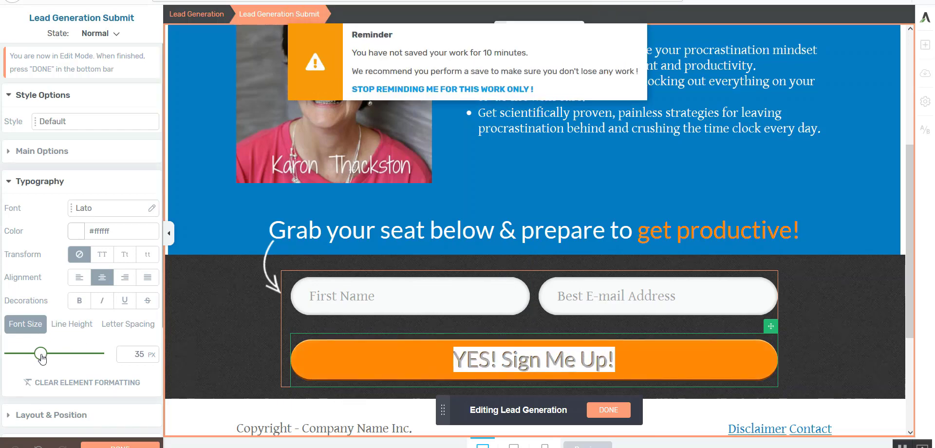
click(608, 411)
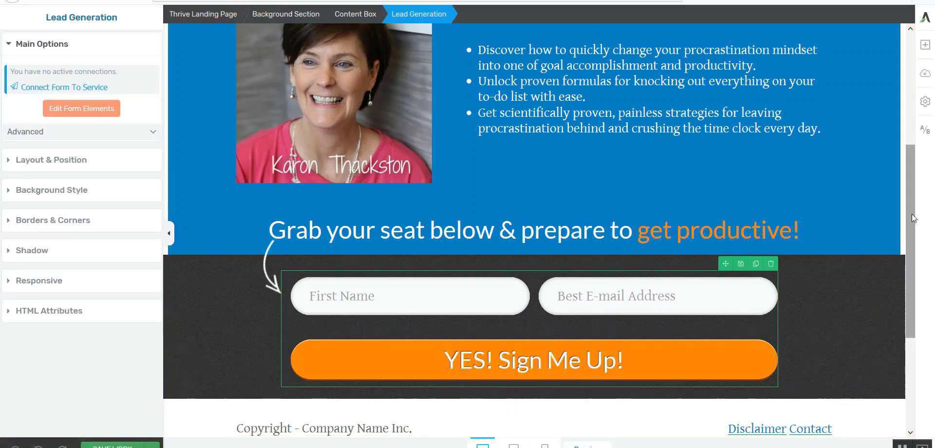
Add a Countdown element directly above the "Grab your seat below & prepare to get productive!" line.
drag(912, 214, 916, 125)
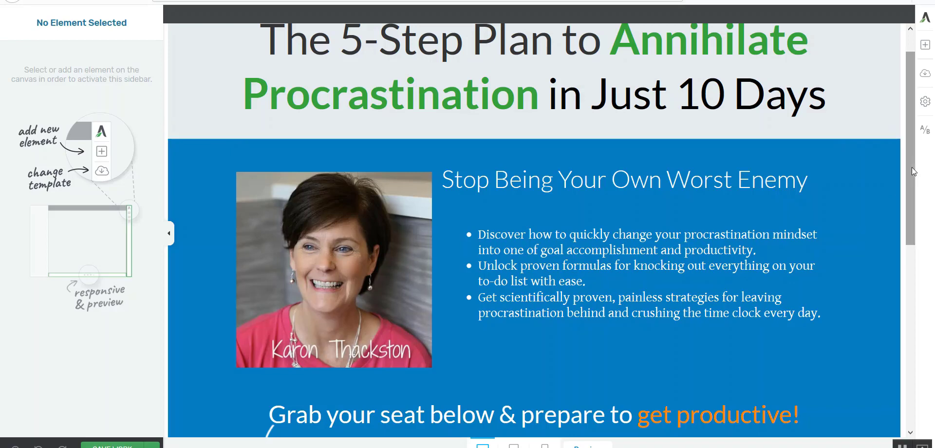
drag(912, 168, 919, 286)
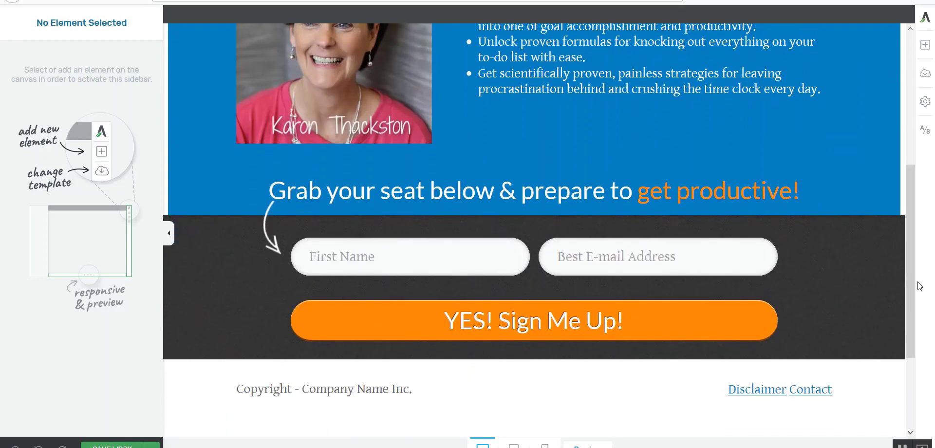
click(925, 46)
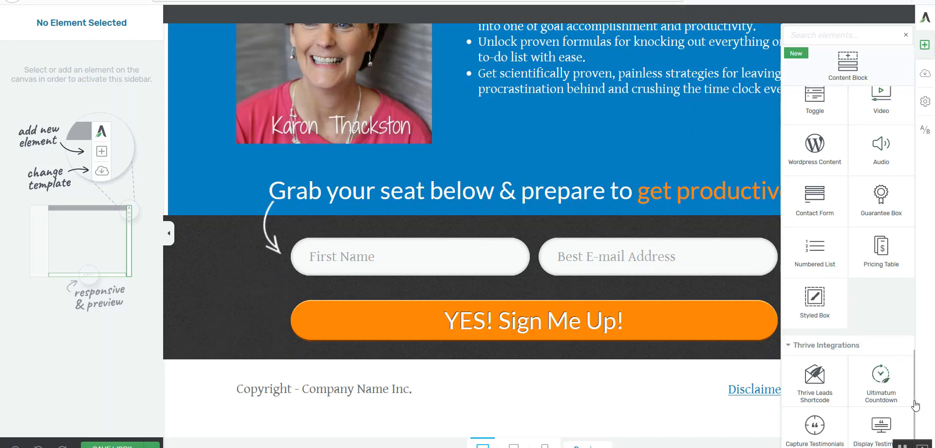
drag(914, 400, 910, 125)
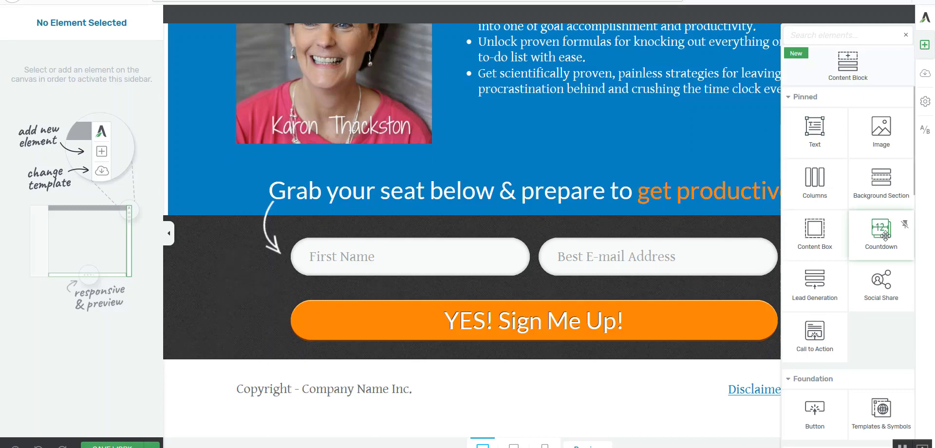
mouse_move(885, 236)
mouse_down()
mouse_move(627, 241)
mouse_move(509, 222)
mouse_move(563, 210)
mouse_move(611, 218)
mouse_move(613, 245)
mouse_up()
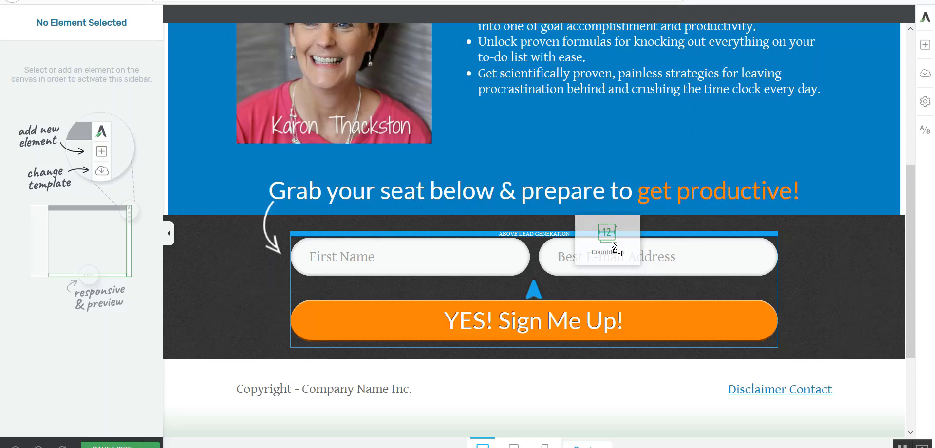
mouse_move(613, 245)
mouse_down()
mouse_move(590, 239)
mouse_move(553, 199)
mouse_move(625, 202)
mouse_move(623, 190)
mouse_move(595, 181)
mouse_up()
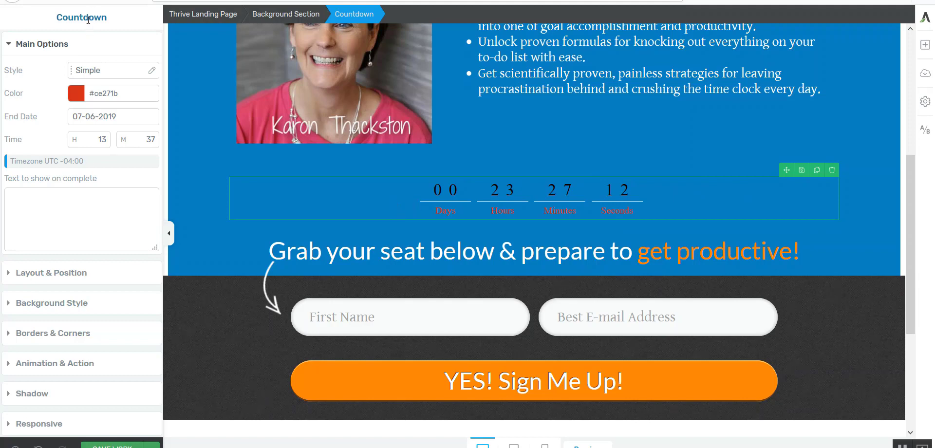
Preview the Rounded style on the countdown and apply the Squared style.
click(93, 71)
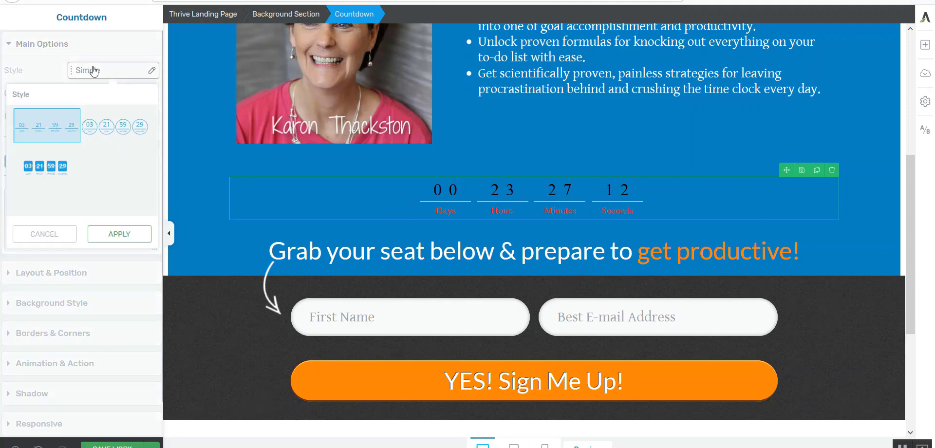
click(119, 131)
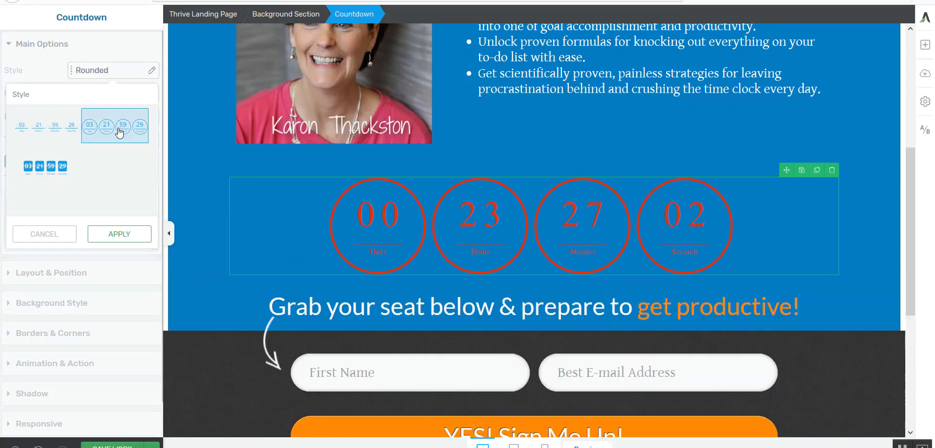
click(38, 176)
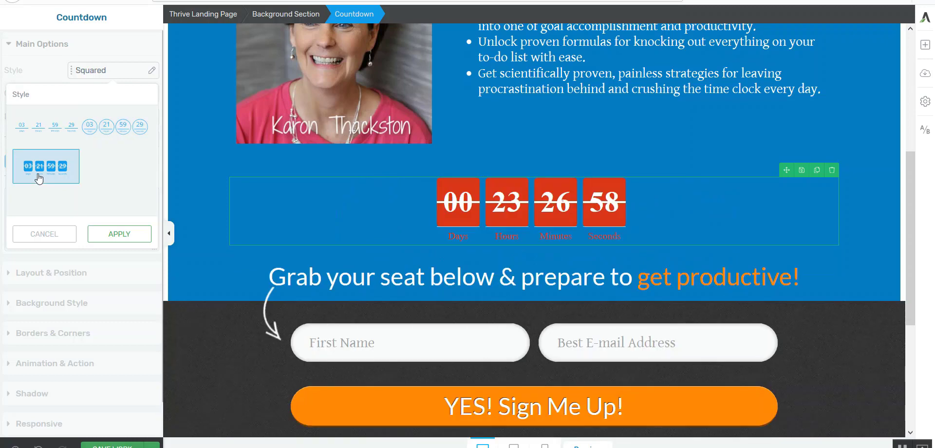
click(121, 234)
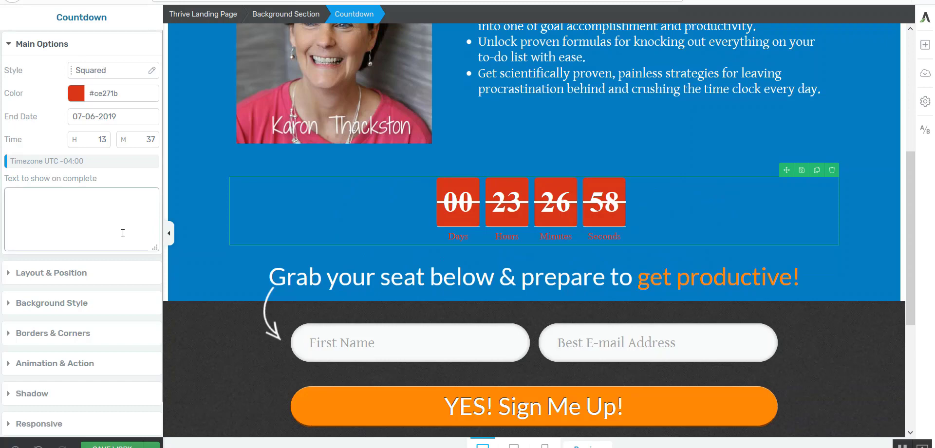
Change the countdown's color to green #1bce9c.
click(76, 93)
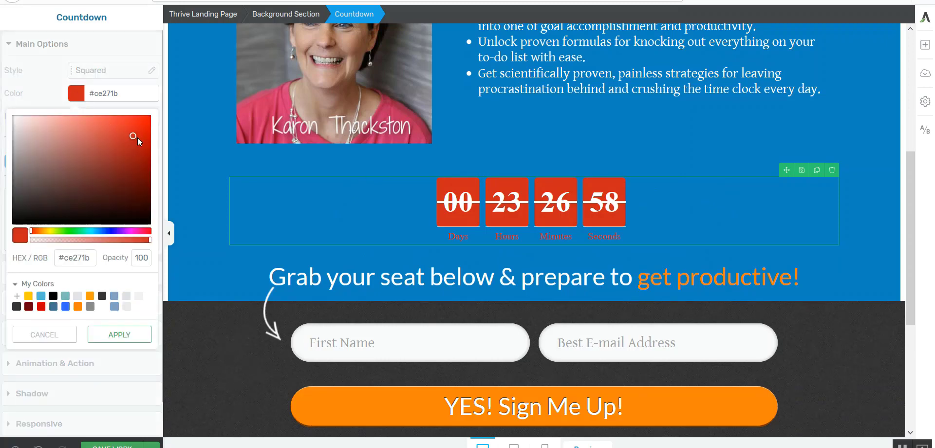
drag(34, 230, 85, 236)
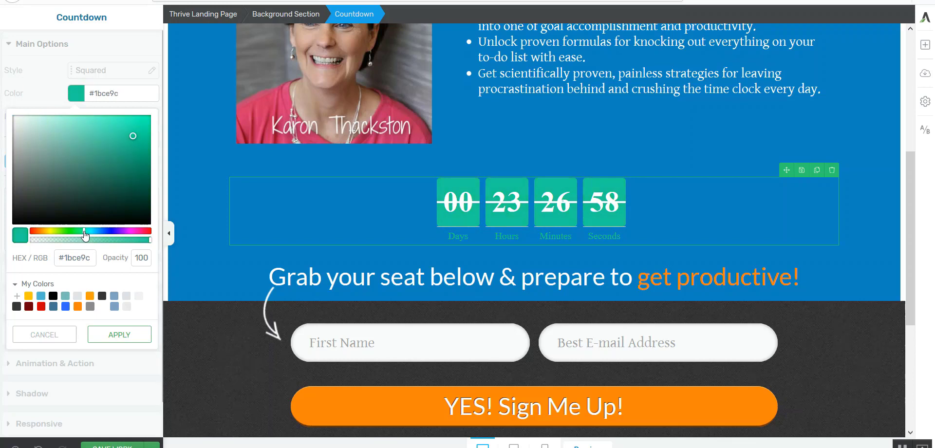
click(119, 335)
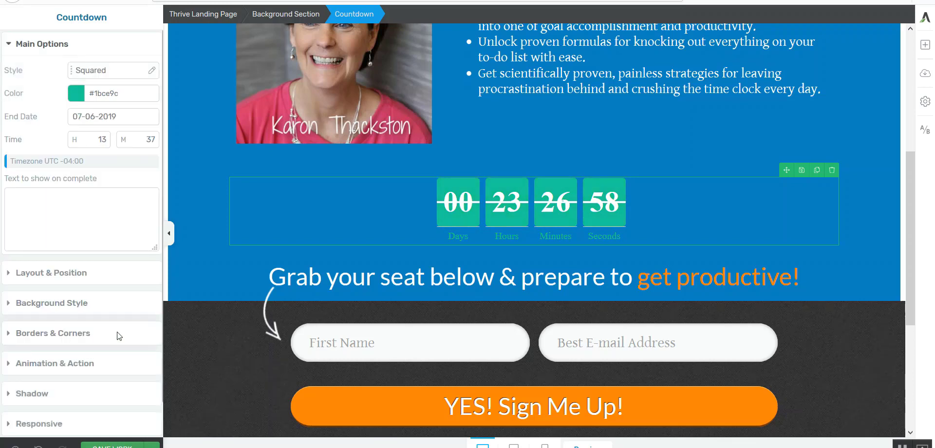
click(97, 116)
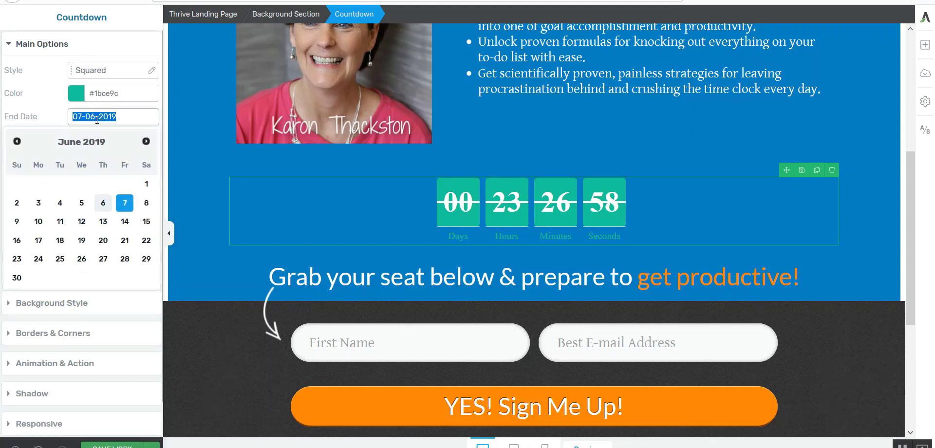
click(57, 113)
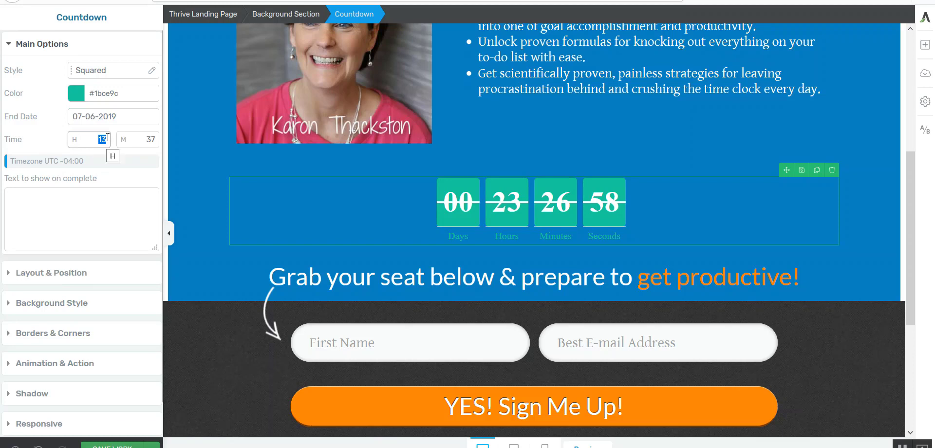
double_click(152, 140)
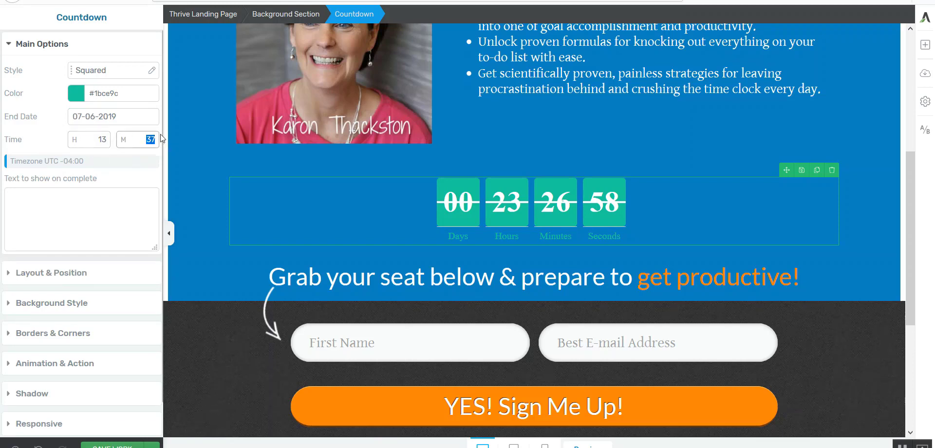
click(49, 160)
Set the countdown's text to show on complete to "Oops! Sorry you missed the webinar!".
click(94, 208)
text(O)
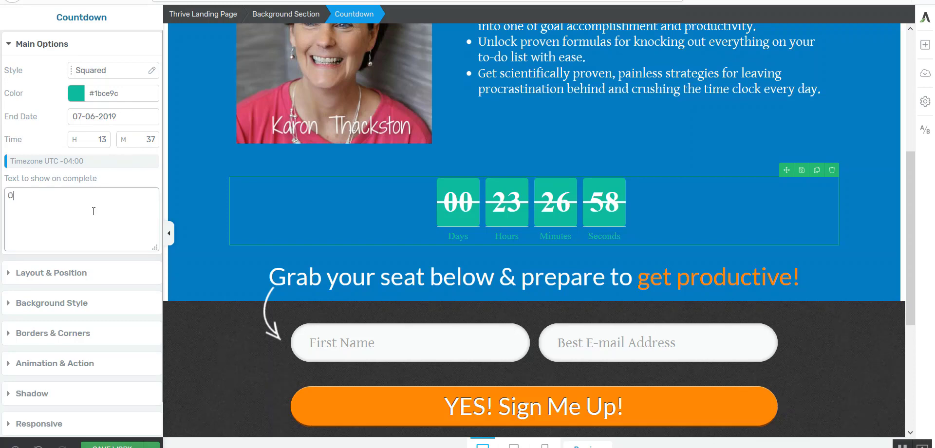
text(ops! Sorry you missed the webinar!)
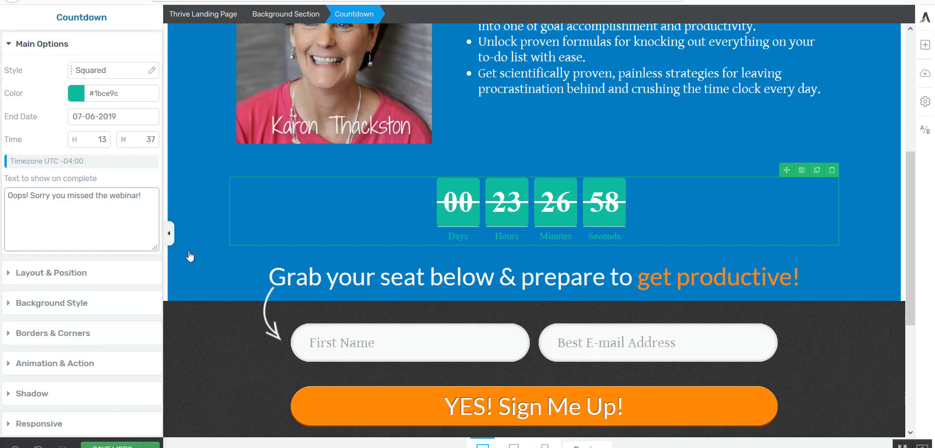
click(49, 276)
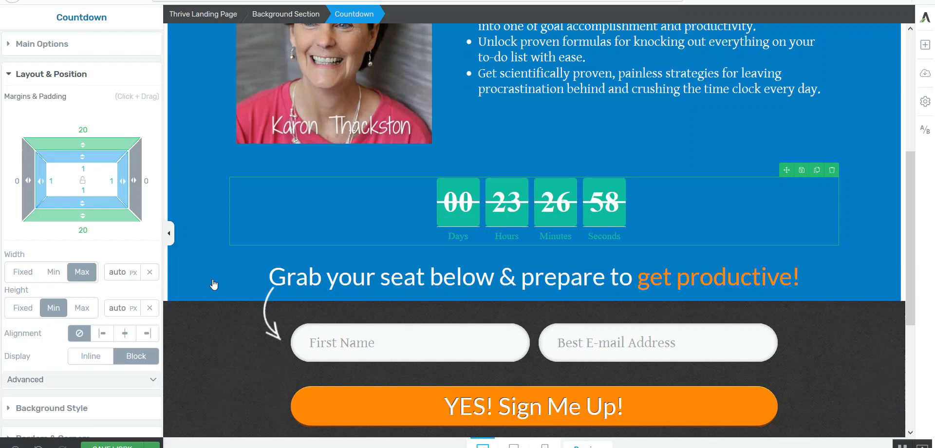
click(204, 294)
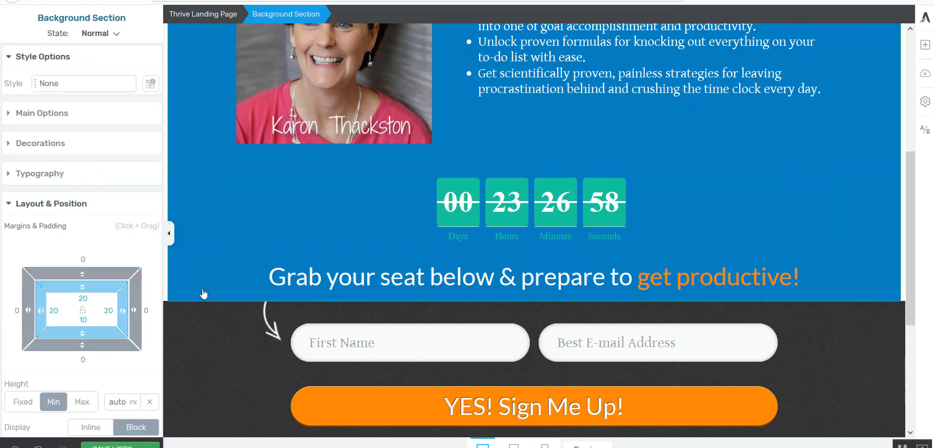
drag(910, 191, 922, 139)
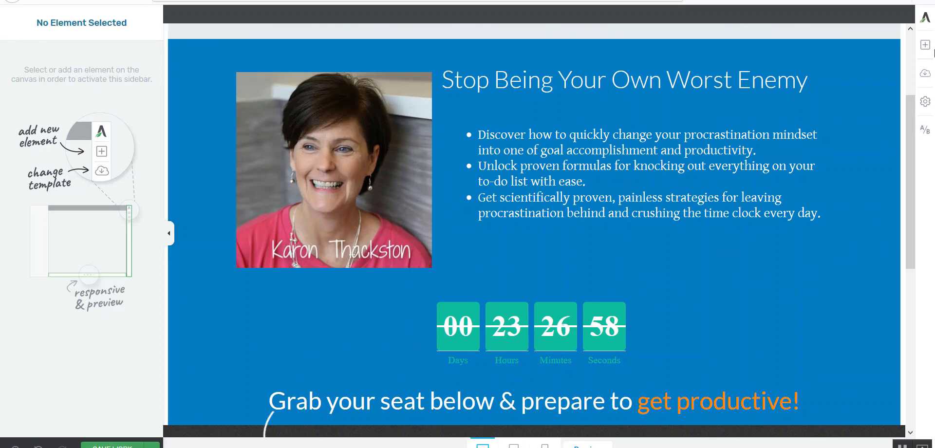
Browse the default landing page templates and examine the pages in the Copy 2.0 set.
click(927, 75)
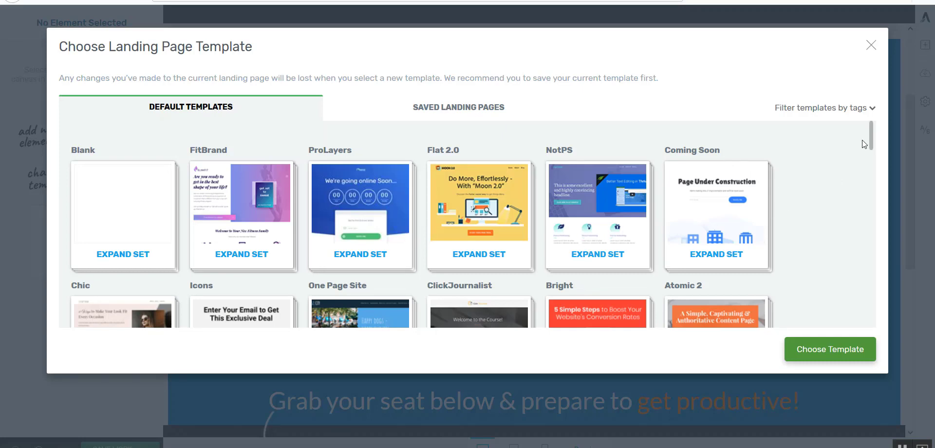
drag(871, 135, 891, 193)
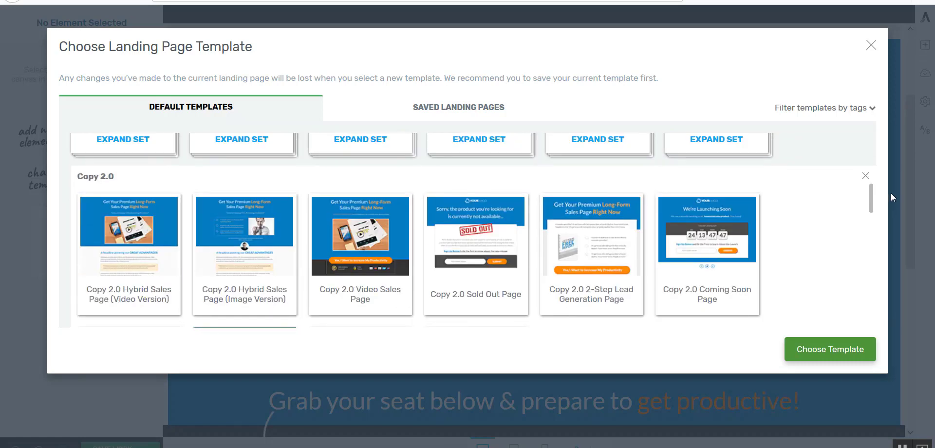
click(865, 177)
drag(872, 149, 877, 237)
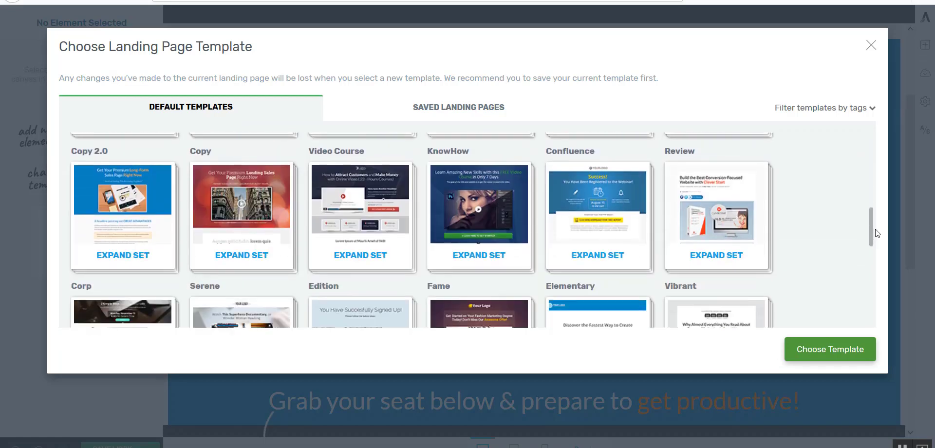
scroll(139, 206, up, 5)
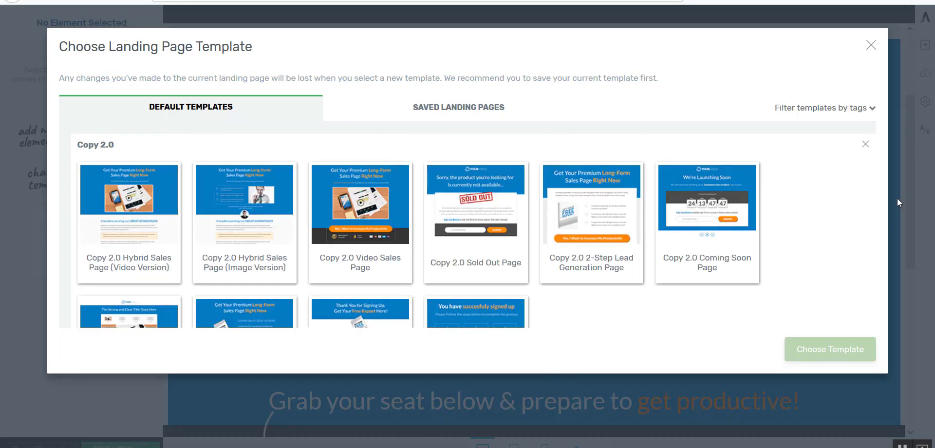
drag(872, 201, 831, 202)
click(123, 258)
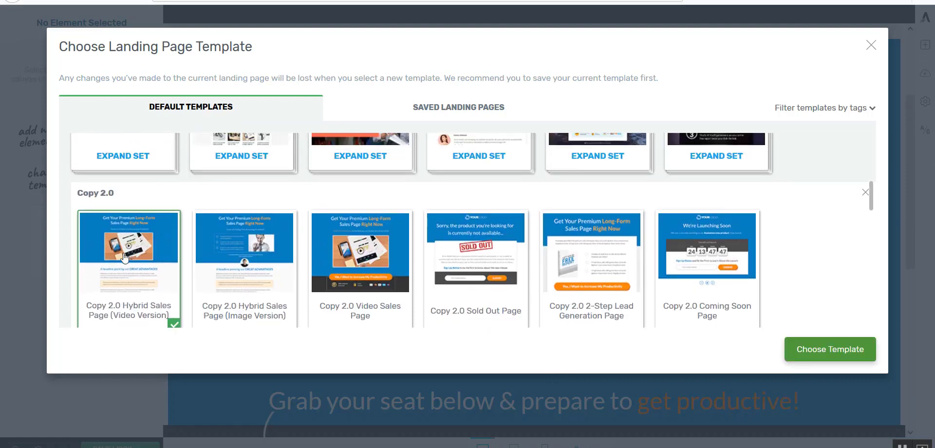
Examine the webinar pages in the ProLayers template set and close the template chooser without choosing one.
click(870, 194)
drag(872, 300, 888, 126)
click(360, 195)
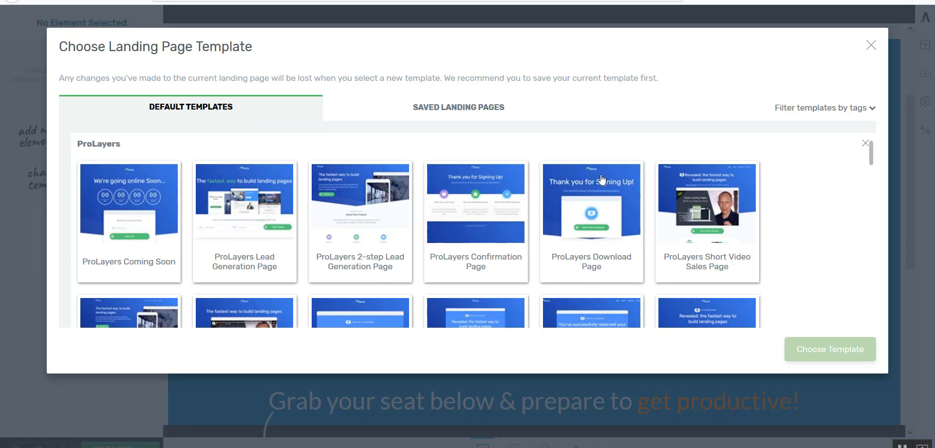
drag(872, 154, 874, 173)
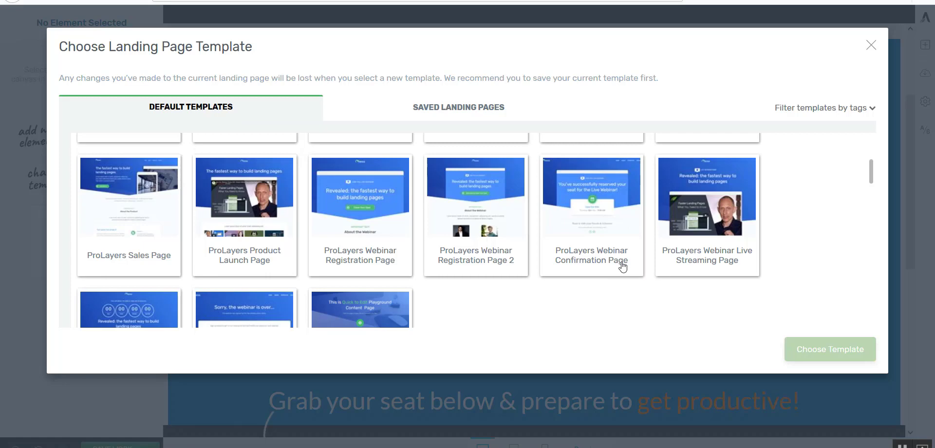
click(872, 46)
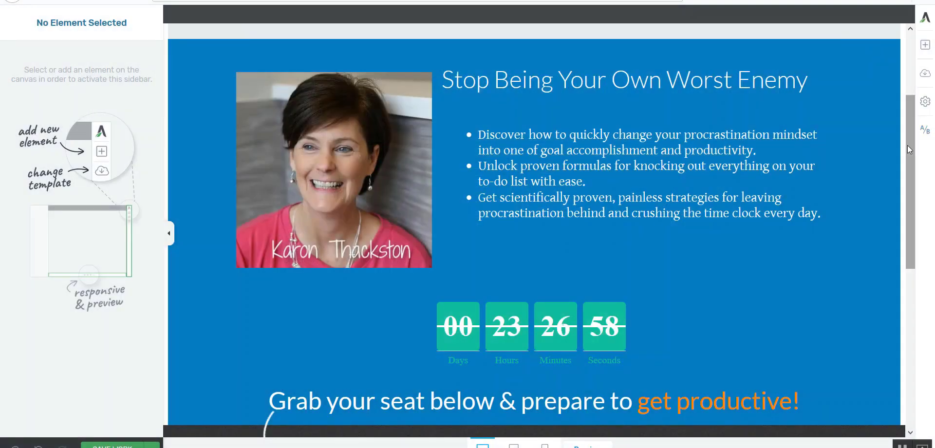
Add a Social Share element between the "YES! Sign Me Up!" form section and the copyright line.
drag(907, 145, 916, 233)
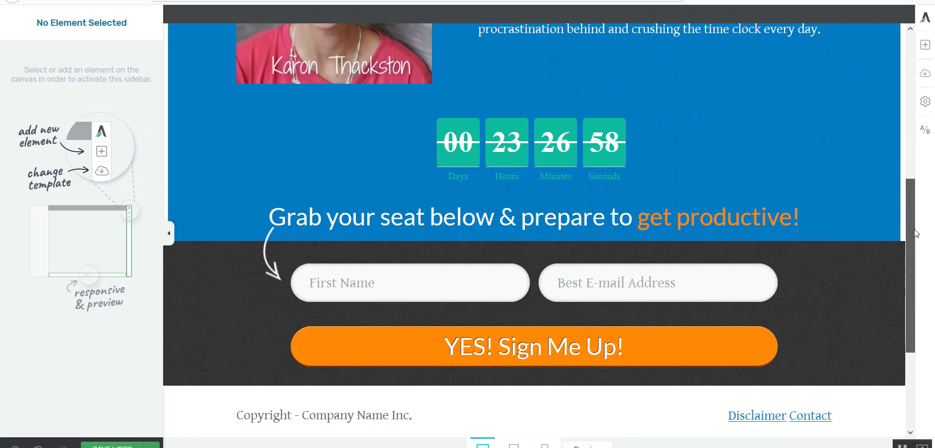
drag(916, 233, 901, 274)
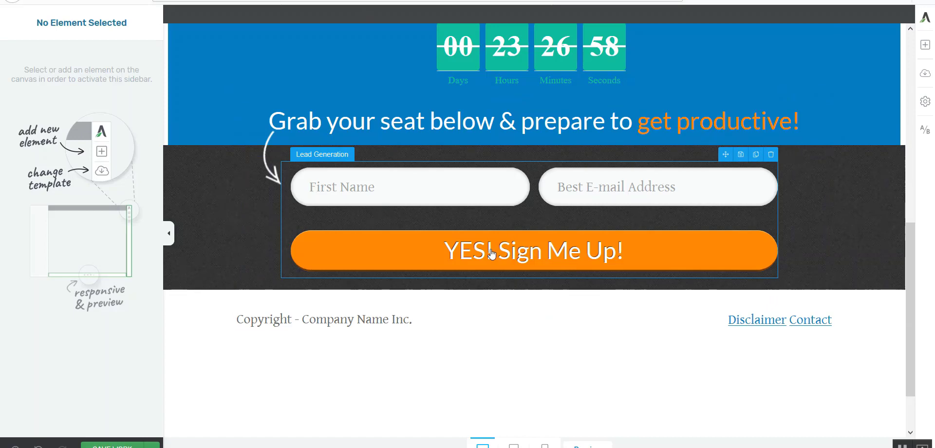
click(925, 46)
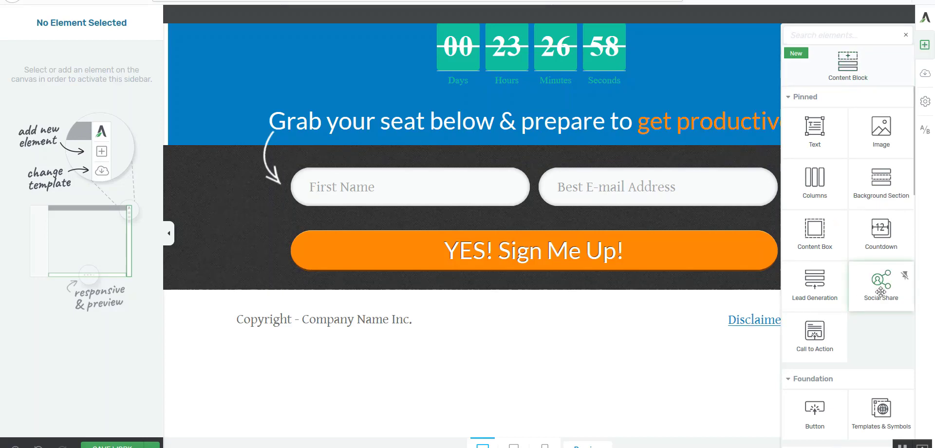
drag(882, 292, 493, 311)
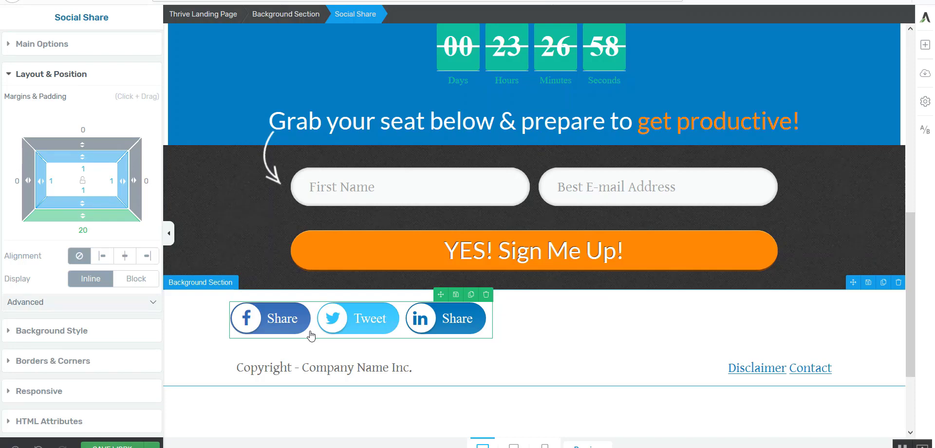
drag(55, 18, 113, 21)
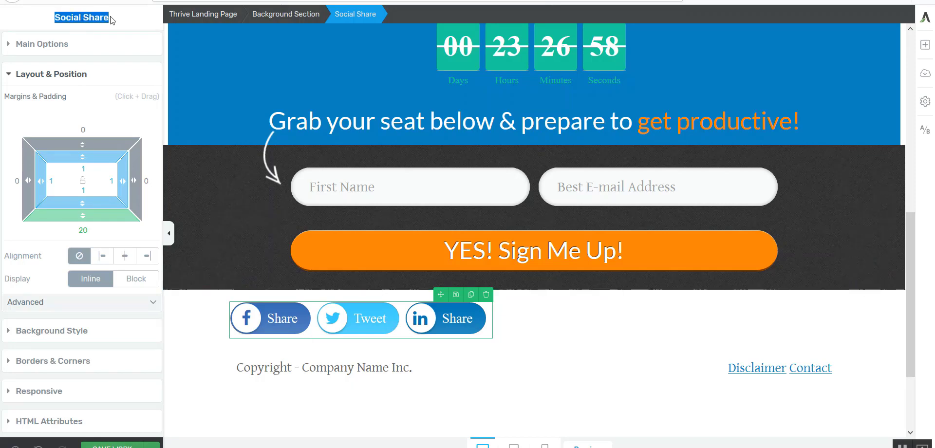
click(252, 335)
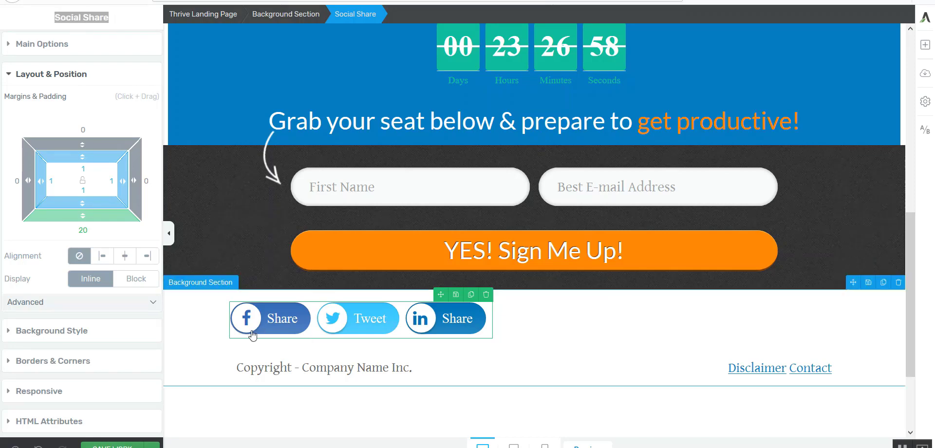
Preview Styles 2, 3 and 4 on the Social Share buttons and apply Style 2.
click(68, 74)
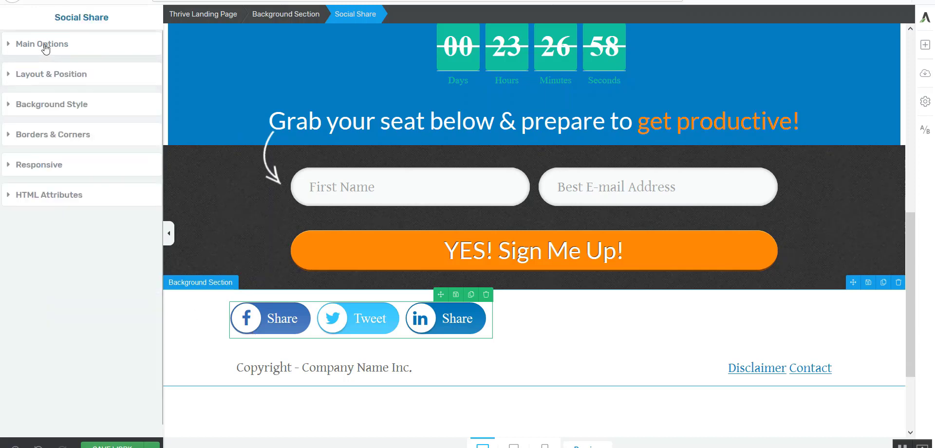
click(45, 49)
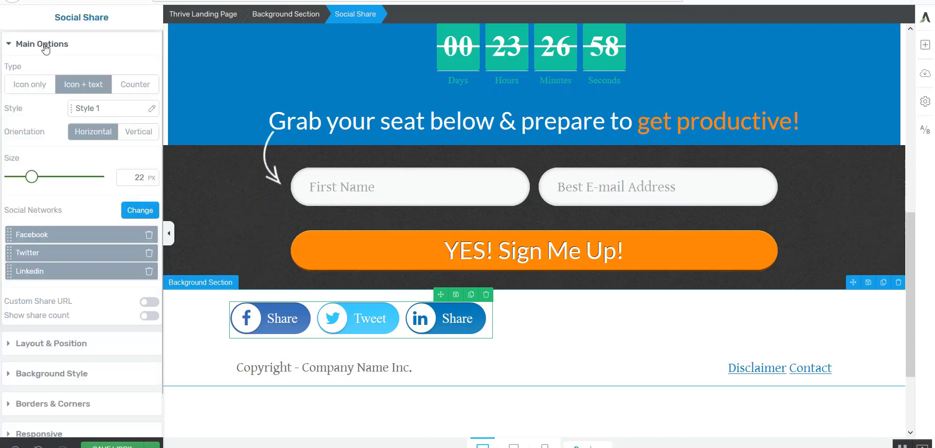
click(108, 111)
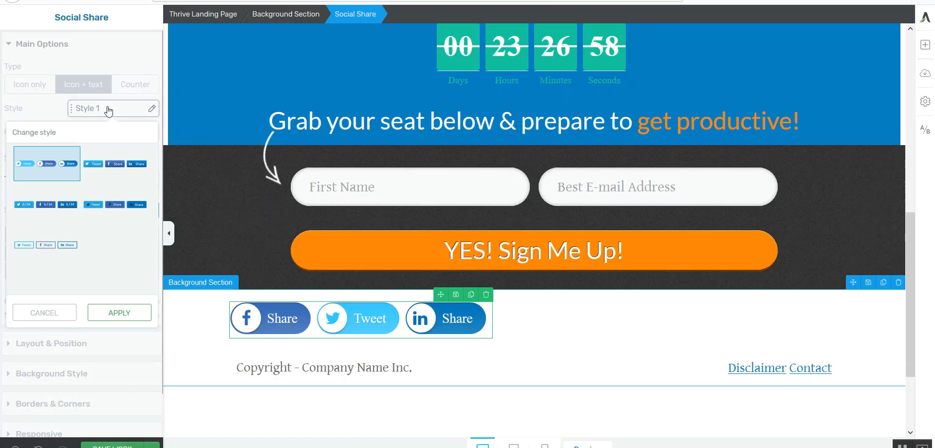
click(122, 163)
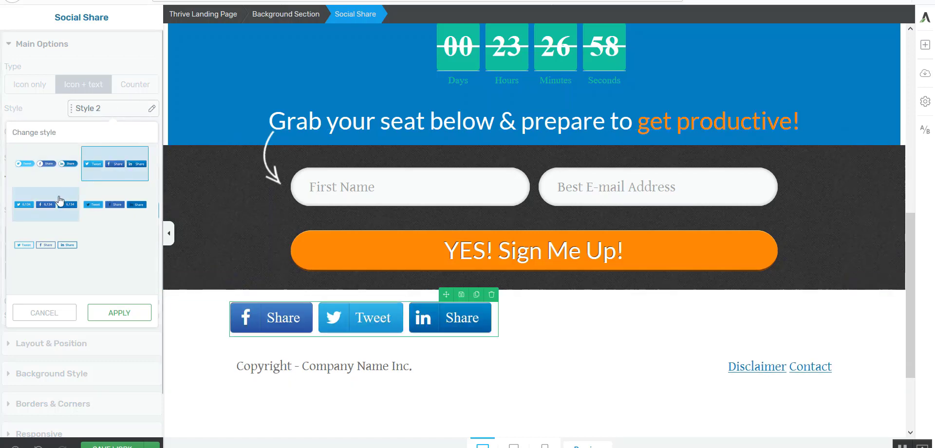
click(50, 209)
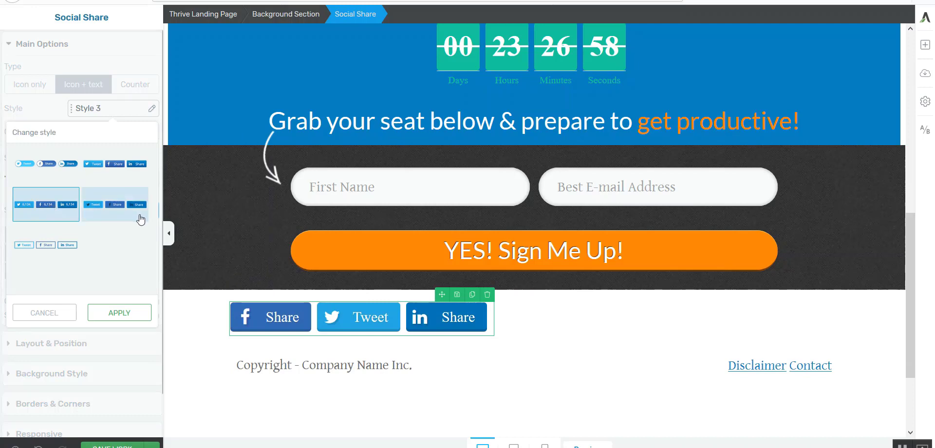
click(125, 210)
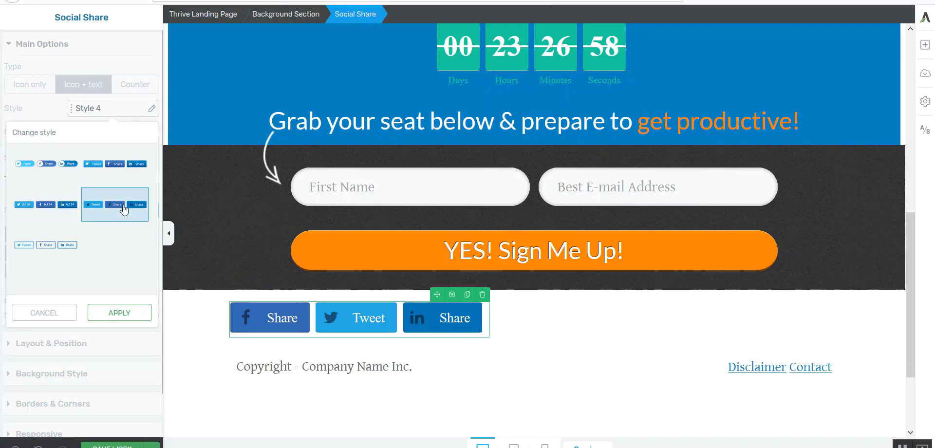
click(121, 173)
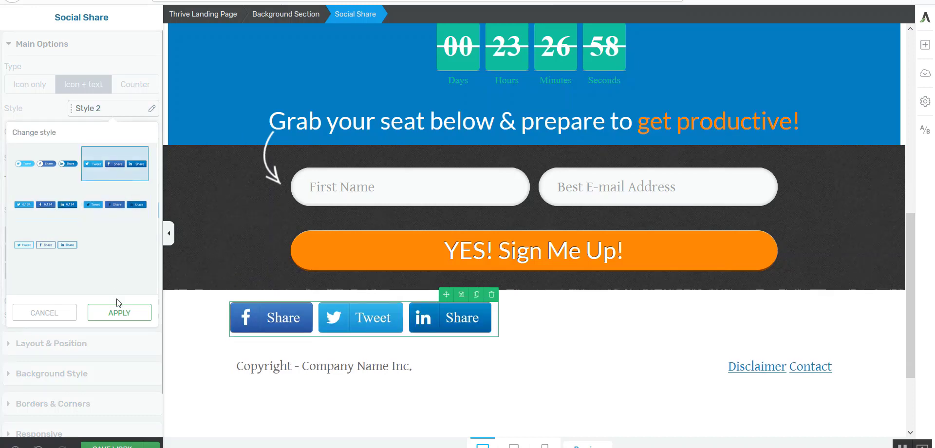
click(119, 313)
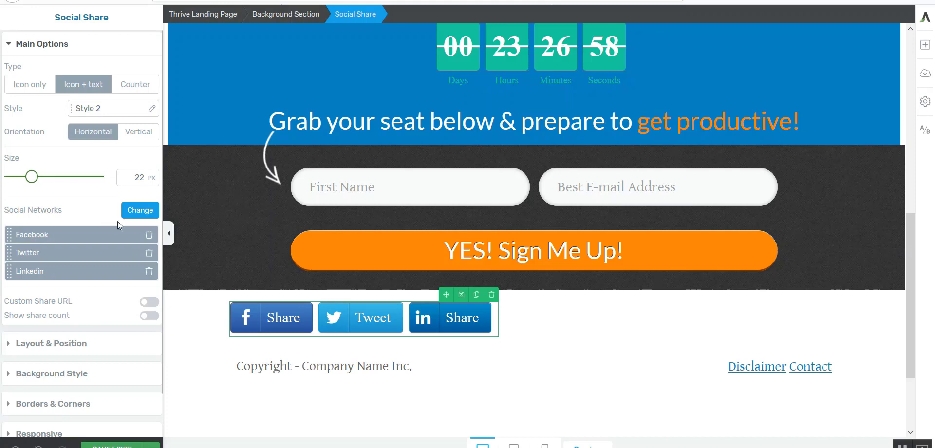
Add Pinterest to the social networks and move it directly after Facebook.
click(136, 209)
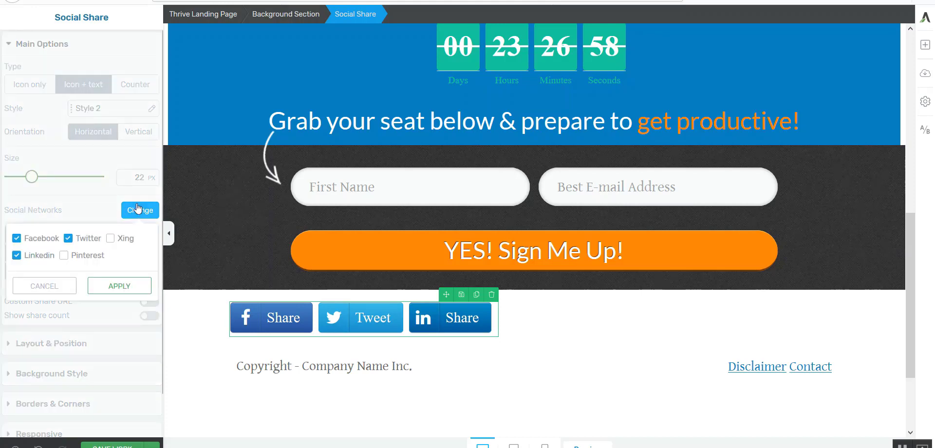
click(64, 255)
click(120, 286)
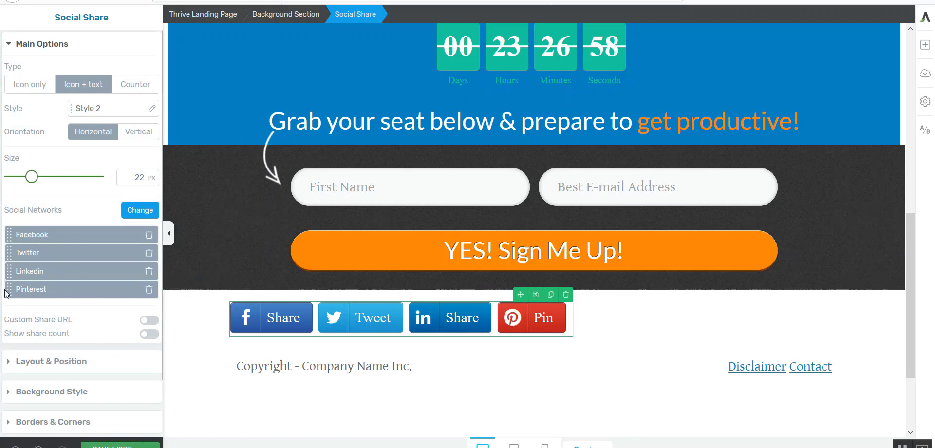
drag(8, 291, 8, 250)
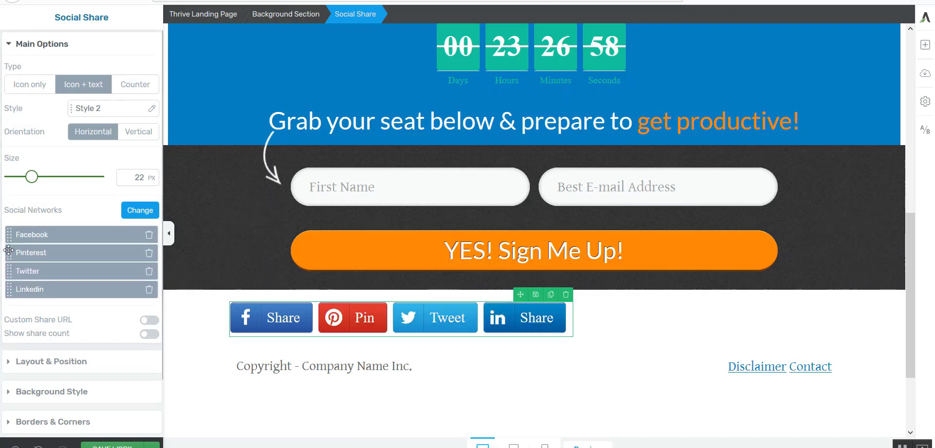
Try to set the Pinterest share description to "Custom description for Pinterest." without an image, and cancel the edit.
click(39, 250)
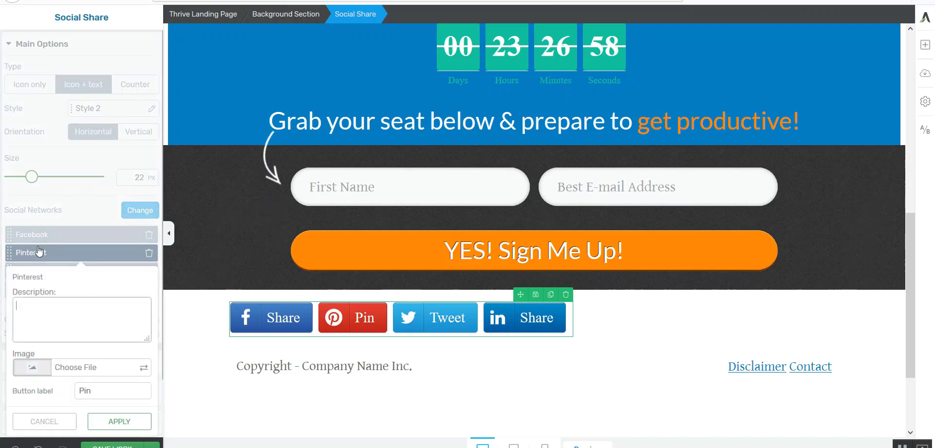
text(Custom description for Pinterest)
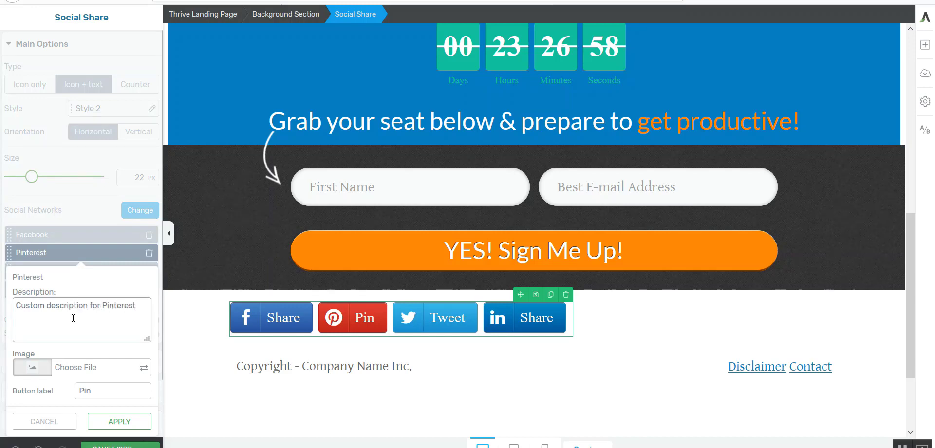
text(.)
click(113, 424)
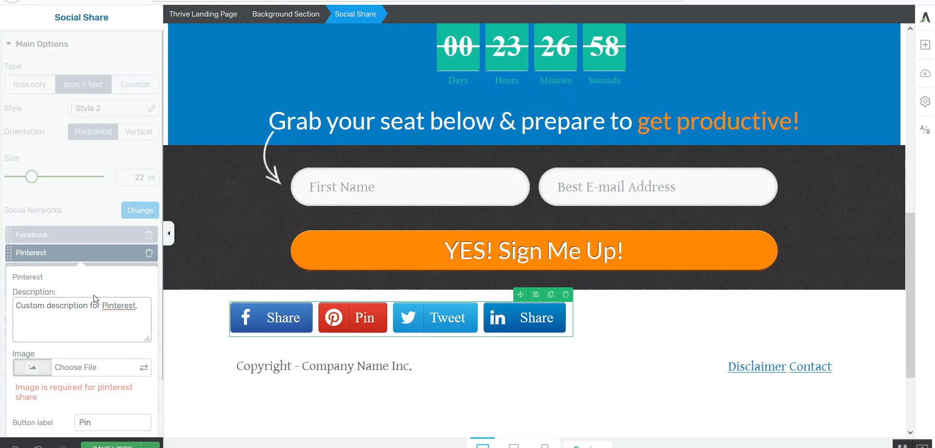
scroll(95, 285, down, 1)
scroll(95, 285, down, 1)
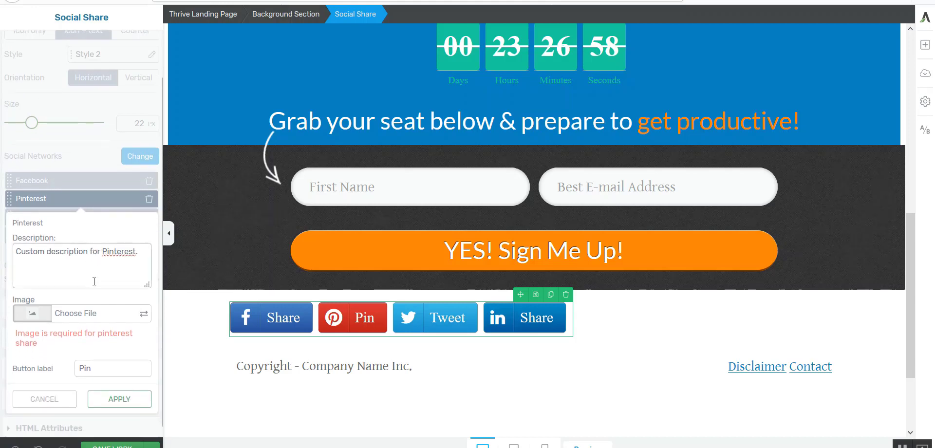
click(58, 398)
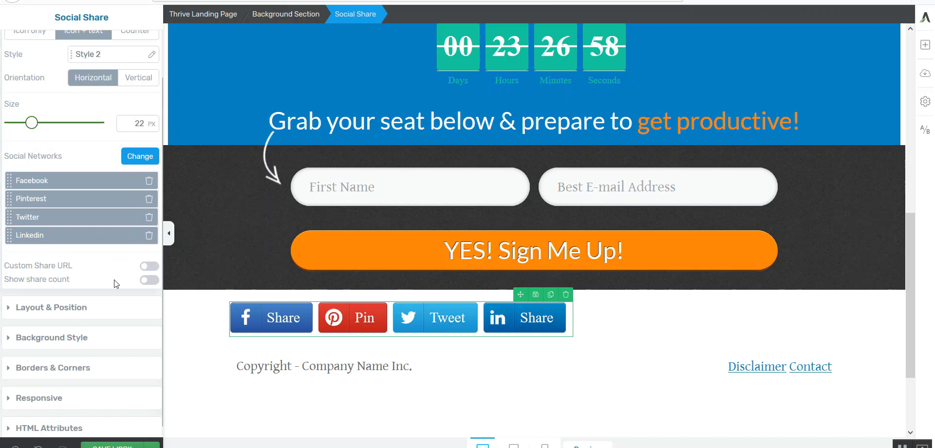
click(148, 266)
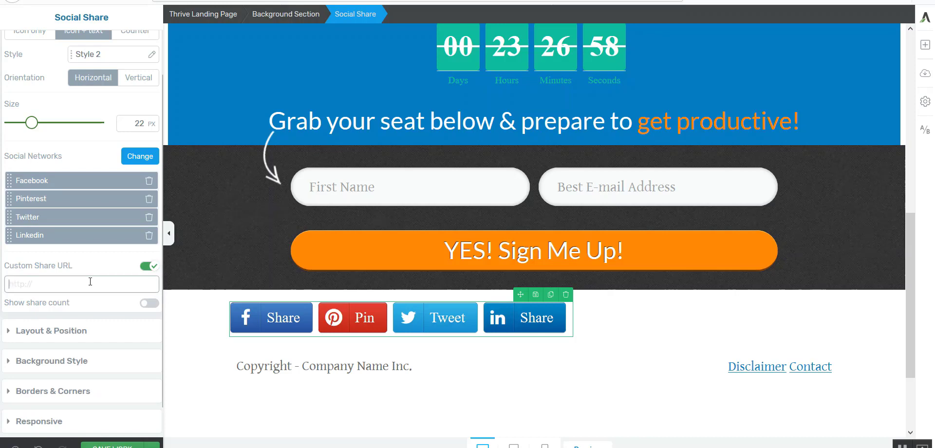
text(https://marketingwords.com/)
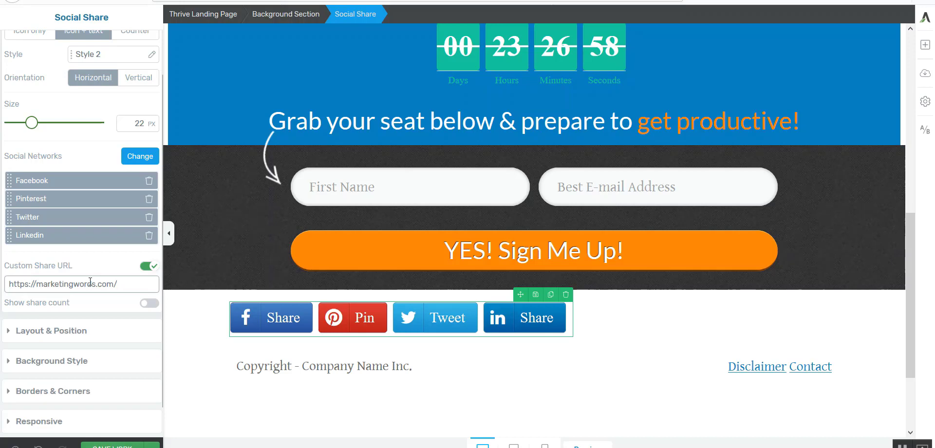
text(webinar-signup)
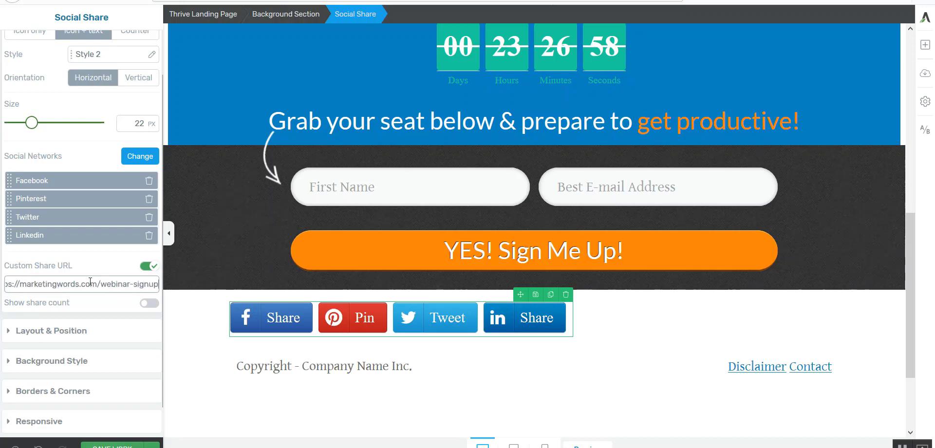
click(101, 267)
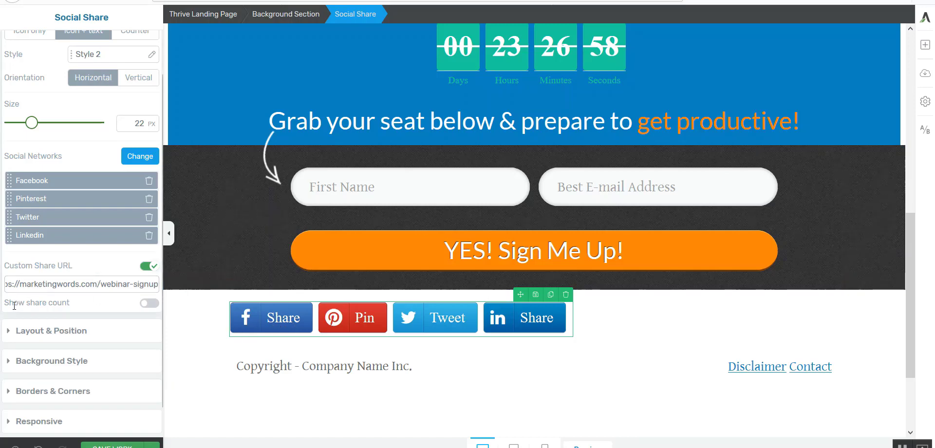
click(149, 303)
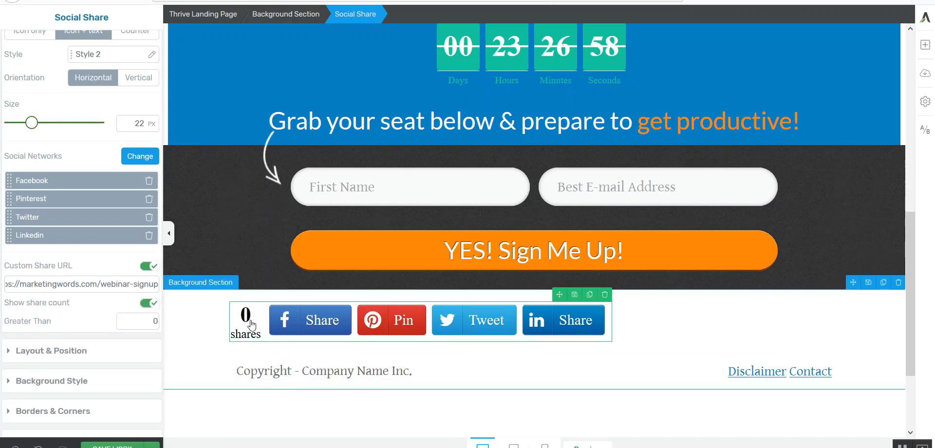
Try centre and right alignment for the Social Share buttons and set them to left alignment.
click(49, 352)
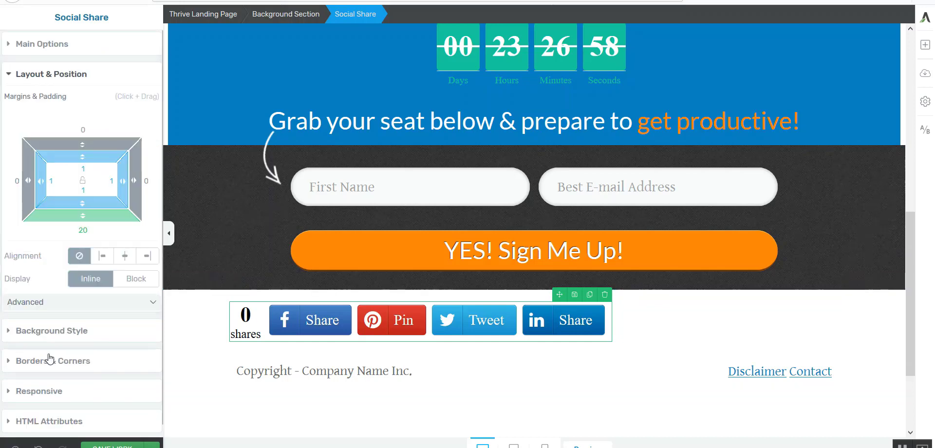
click(125, 256)
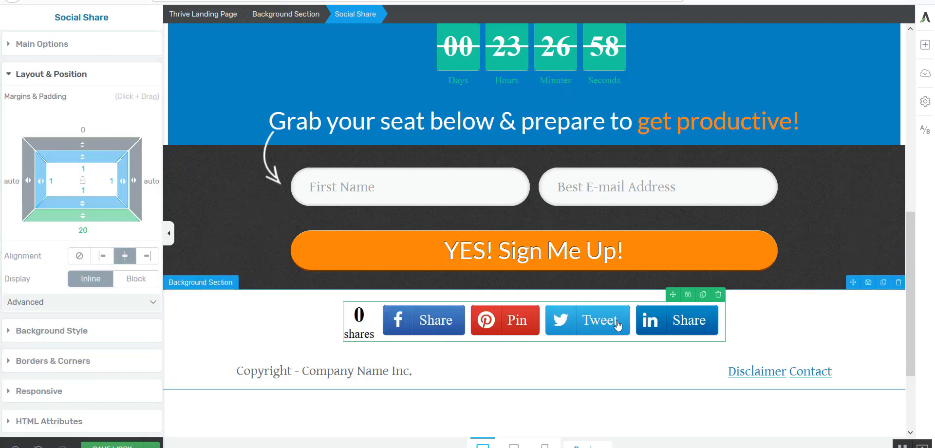
click(147, 256)
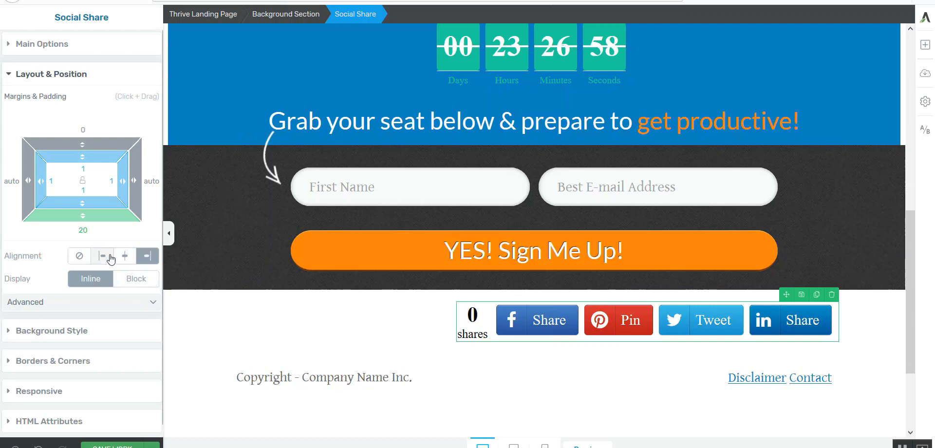
click(102, 256)
Try the vertical orientation on the Social Share buttons and switch back to horizontal.
click(39, 44)
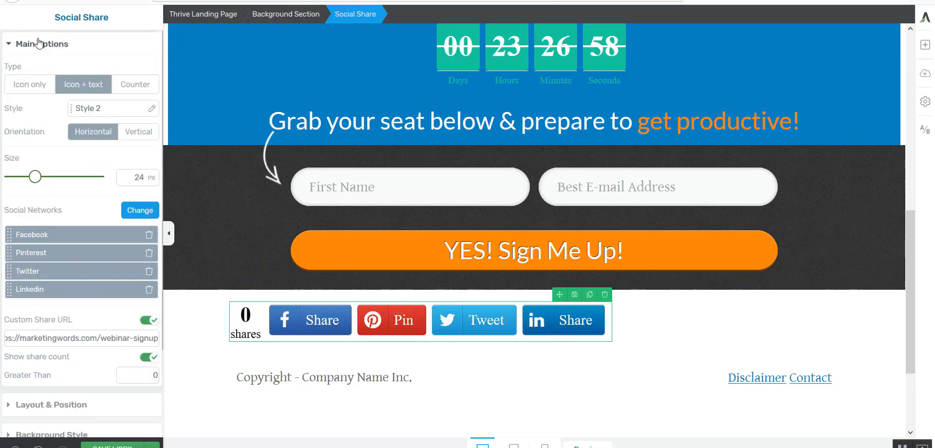
click(96, 111)
click(135, 132)
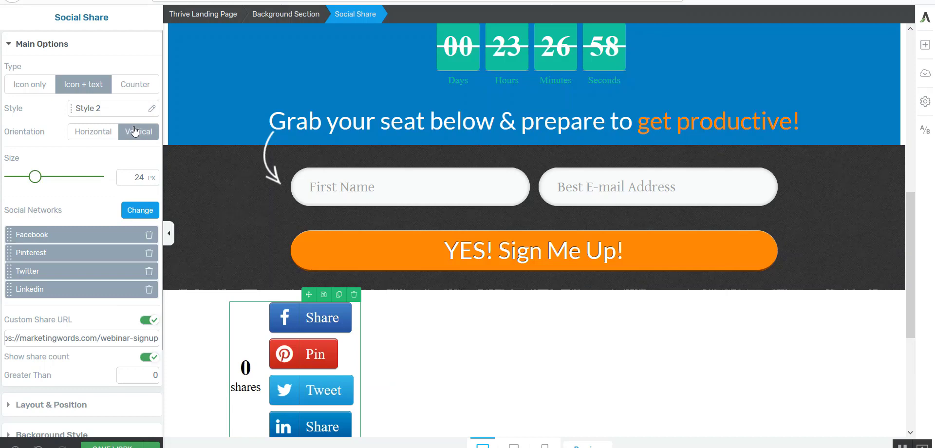
click(101, 132)
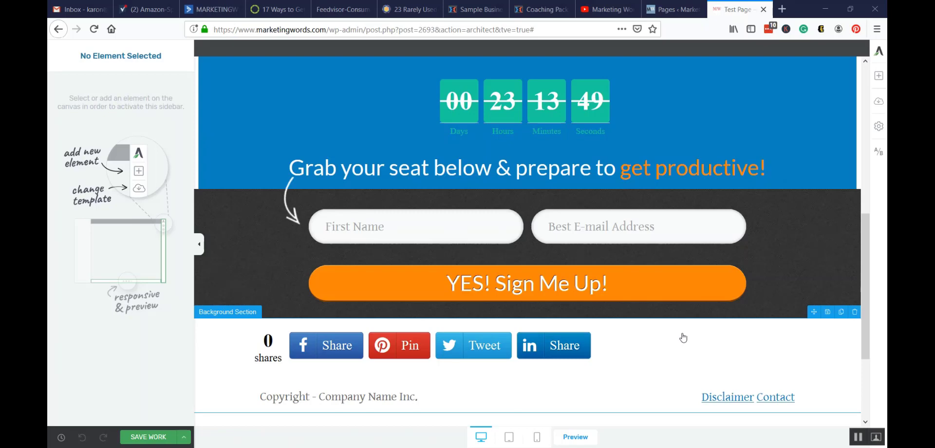
Create a new A/B test, duplicate the control page variation and rename the copy as Test Page 2.
click(879, 155)
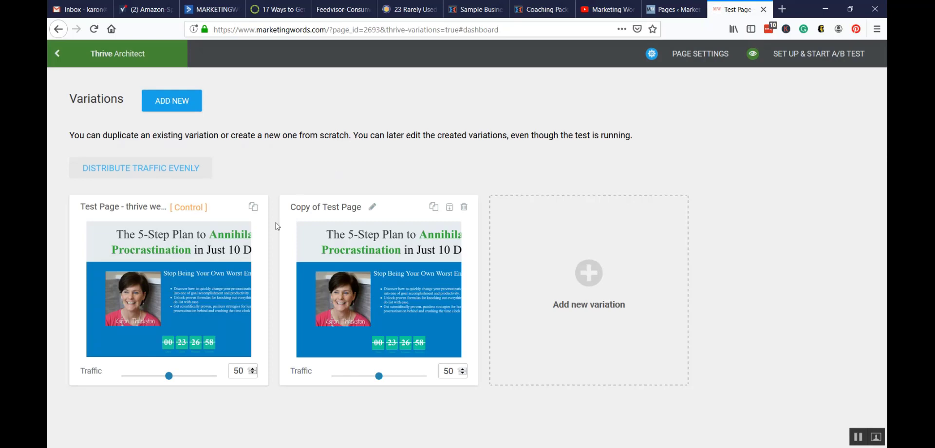
click(254, 211)
click(372, 208)
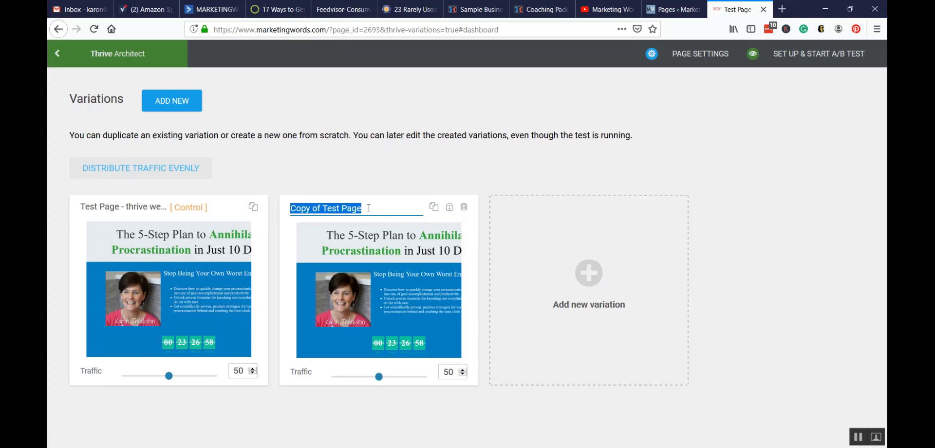
text(Test Page 2)
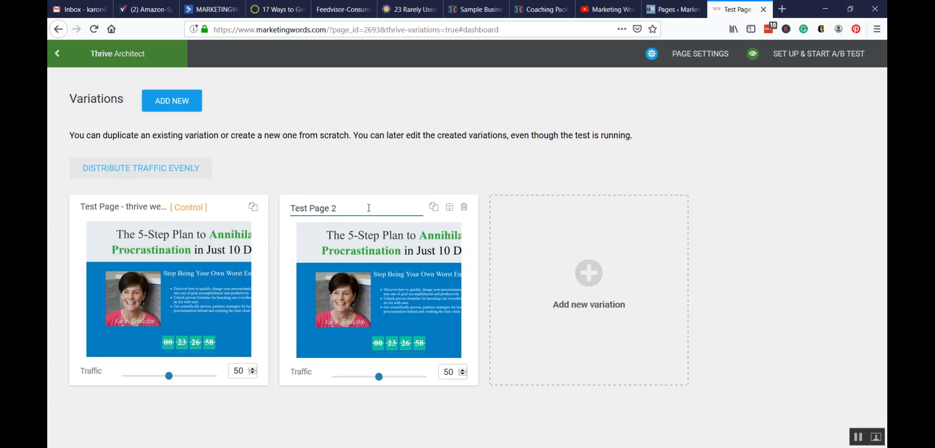
key(Return)
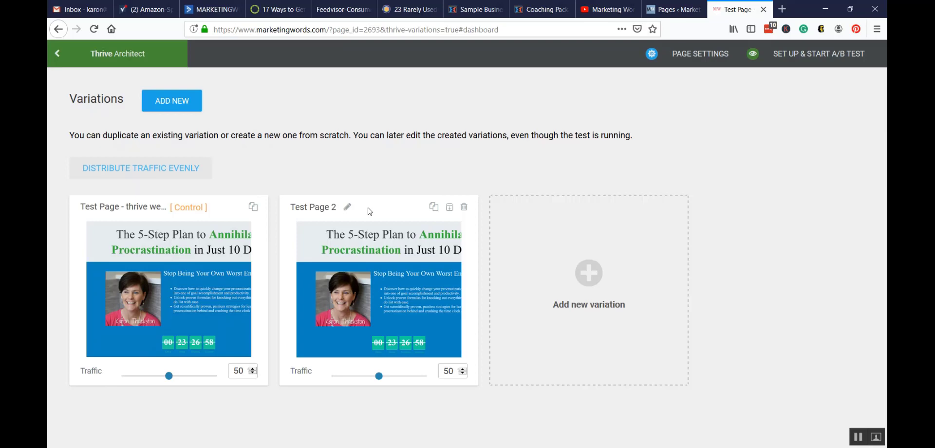
Try a 27/73 traffic split between the control and Test Page 2, and return both to 50.
mouse_move(371, 291)
drag(169, 377, 150, 376)
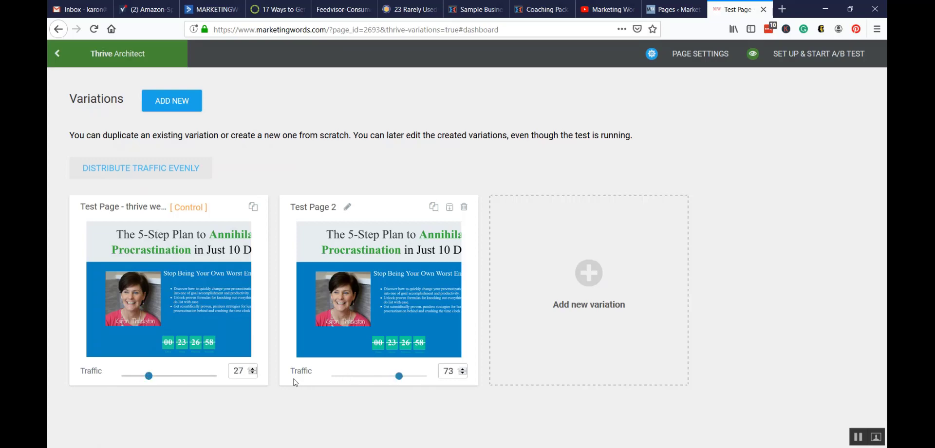
drag(399, 379, 380, 380)
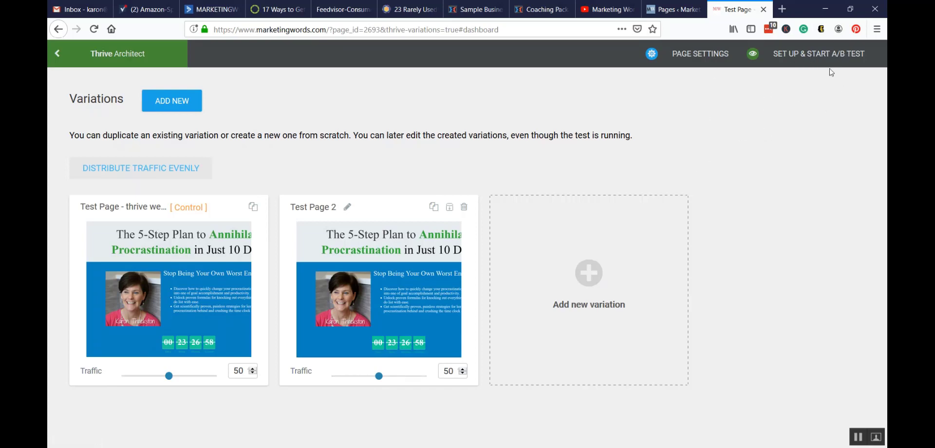
Begin the A/B test setup with the name "Webinar split test" and the short description "a;jflajsdflkjsa;klsfja".
click(818, 56)
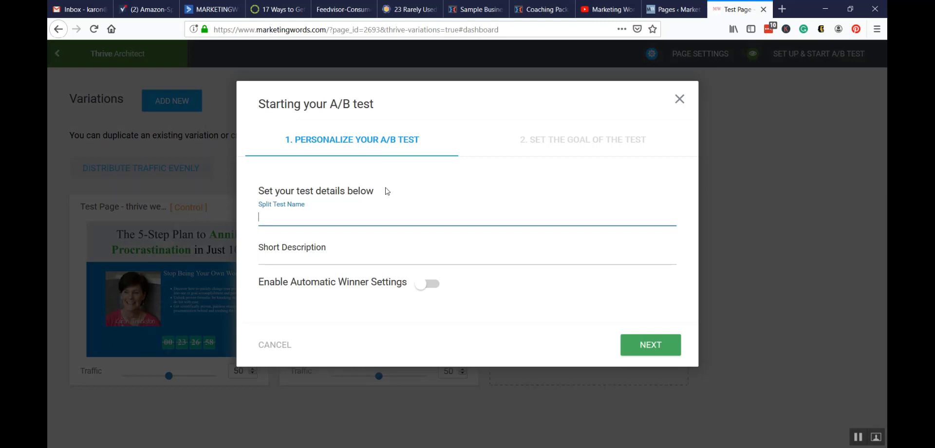
text(Webinar split test)
click(317, 247)
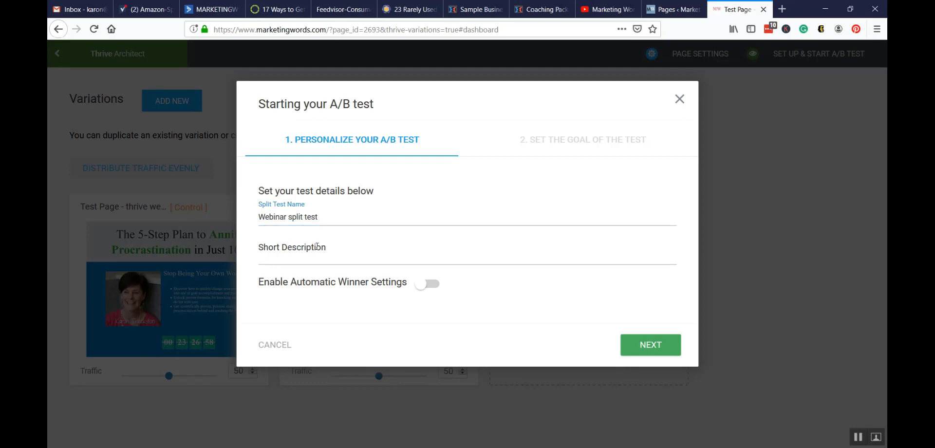
click(302, 260)
text(a;jflajsd)
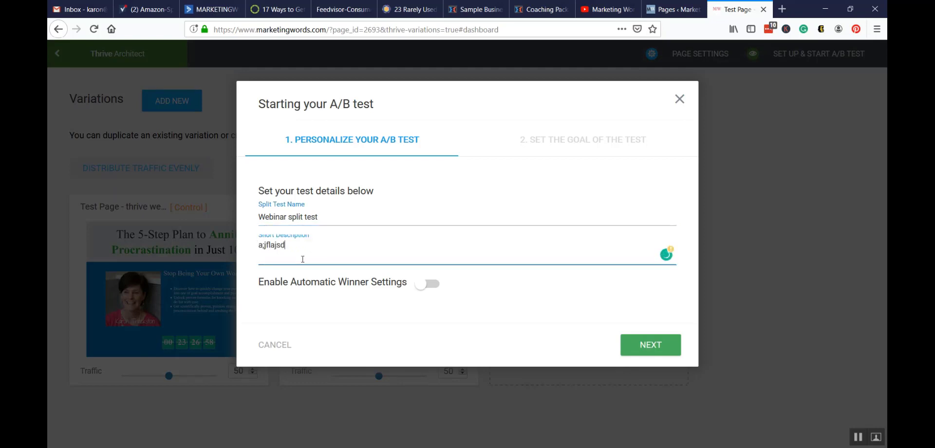
text(flkjsa;klsfja)
Enable the automatic winner settings to view their conditions, and turn them off again.
click(431, 286)
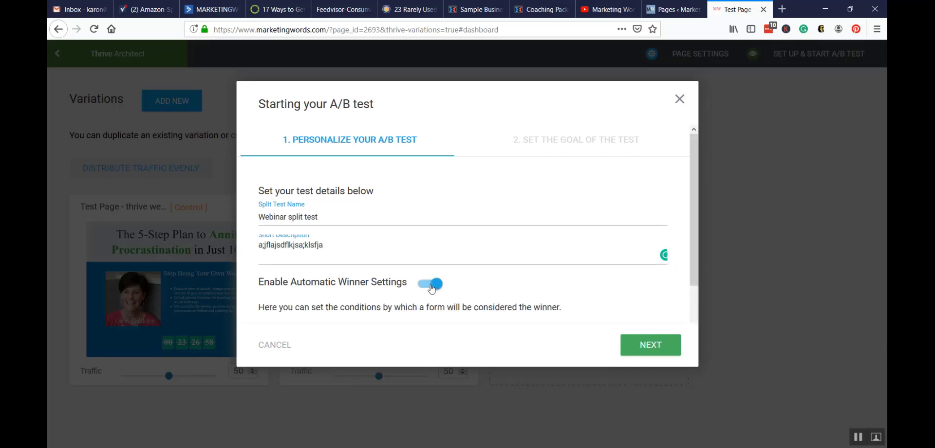
drag(697, 191, 700, 269)
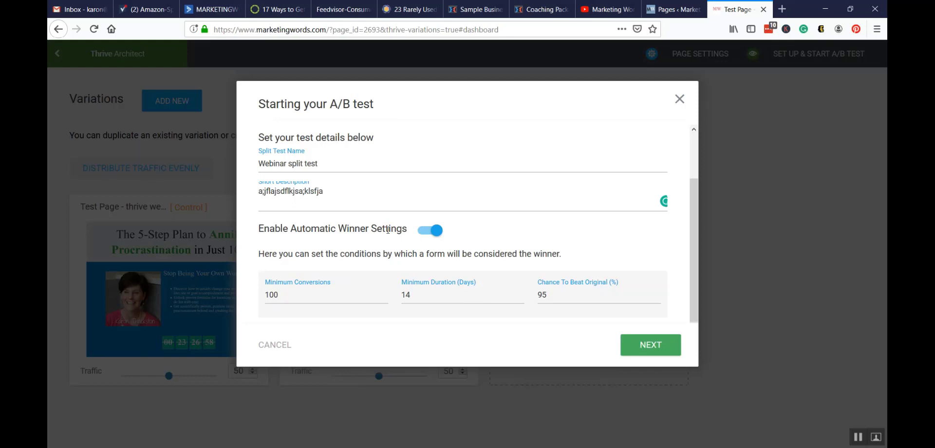
click(423, 233)
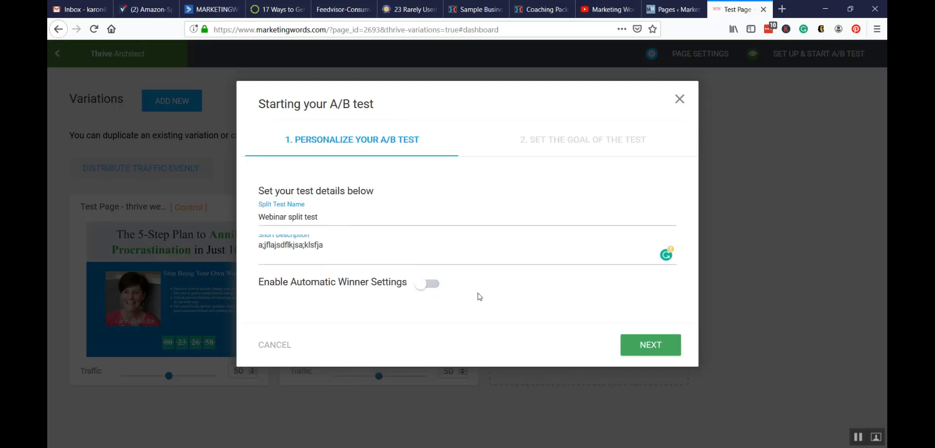
Try Visit Goal Page as the test goal with a Steady Income Blog webinar confirmation page, and close the setup without starting the test.
click(643, 345)
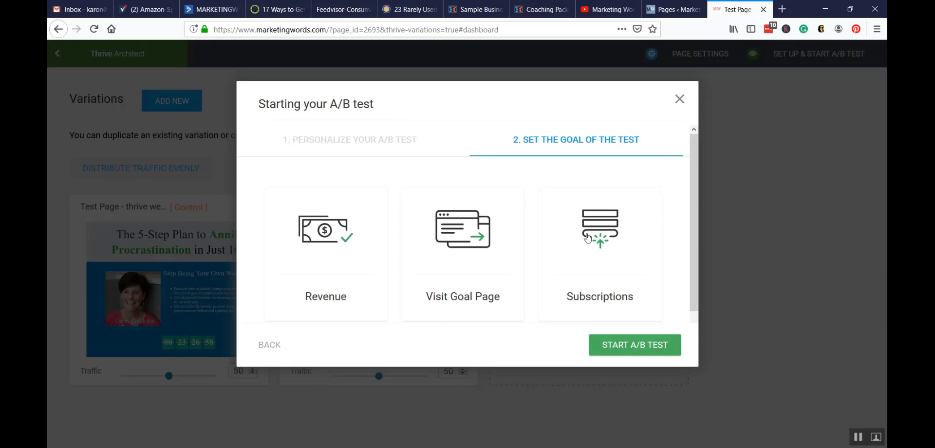
click(468, 238)
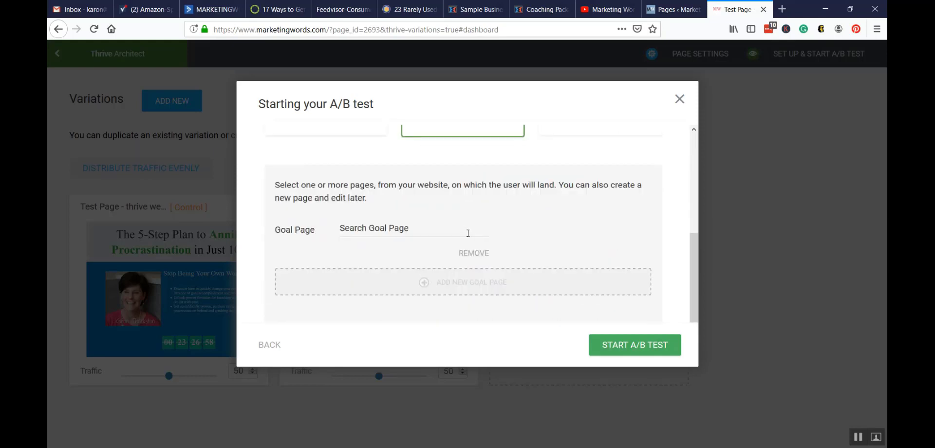
click(405, 226)
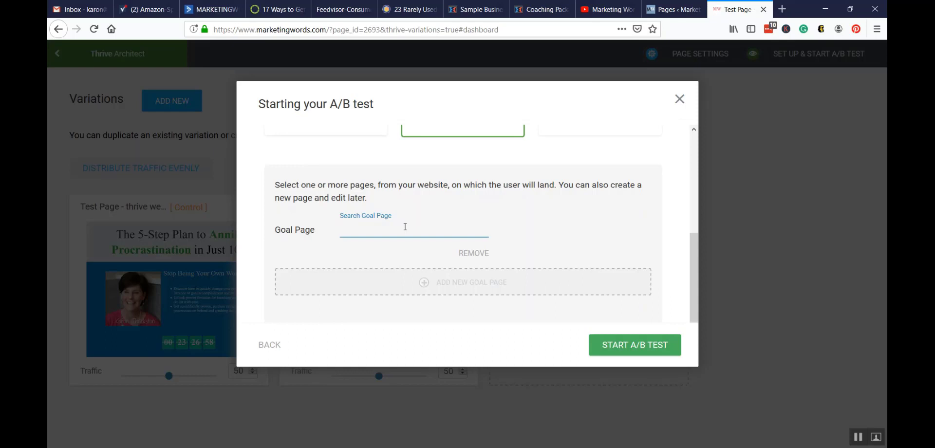
text(webinar)
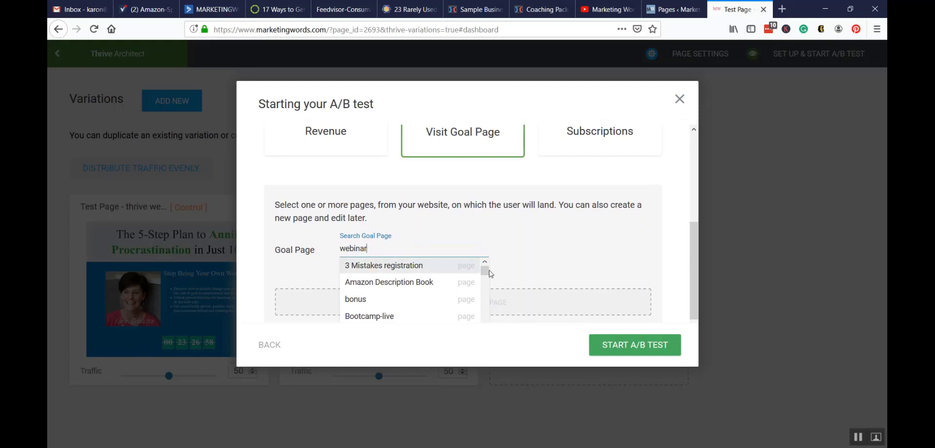
drag(484, 268, 487, 299)
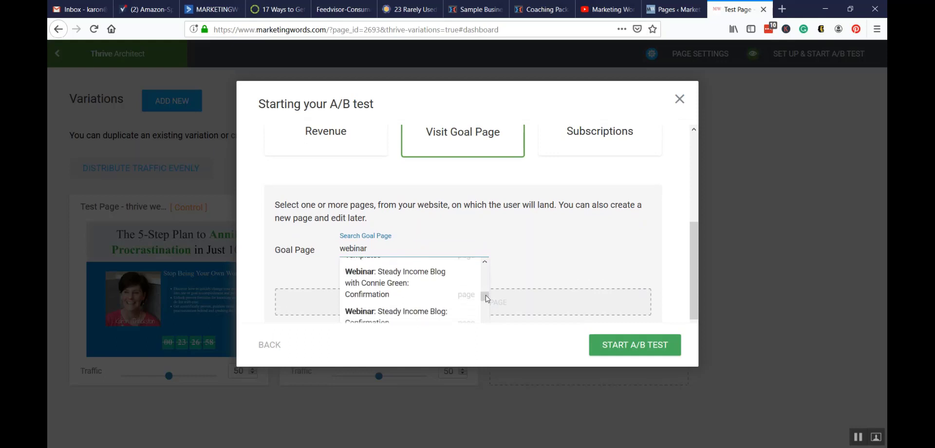
click(366, 296)
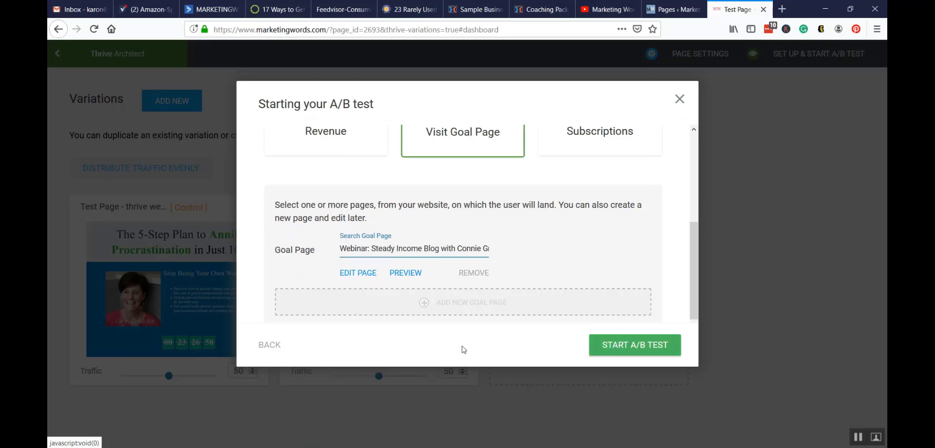
click(679, 98)
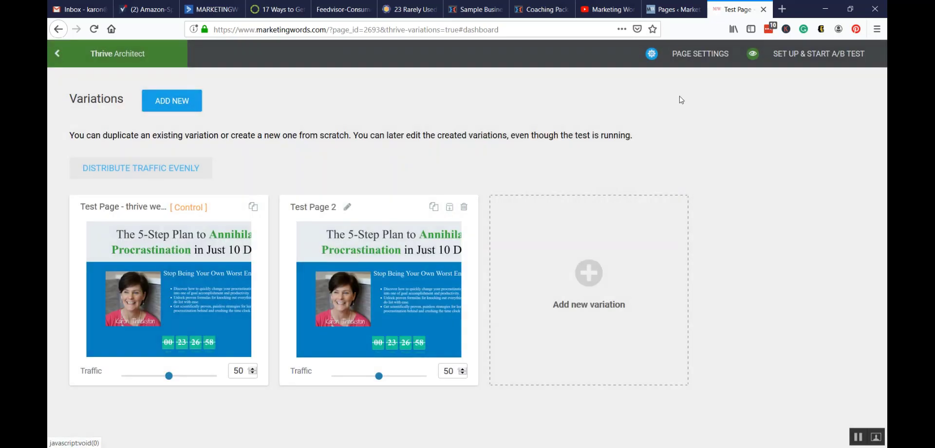
Preview the "Test Page – thrive webinar registration" draft from the WordPress pages list and examine it from headline to social share buttons.
click(681, 11)
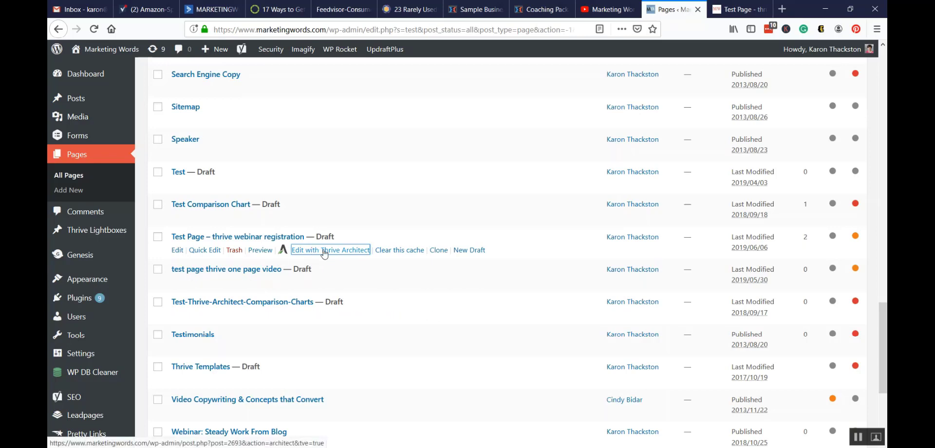
click(259, 251)
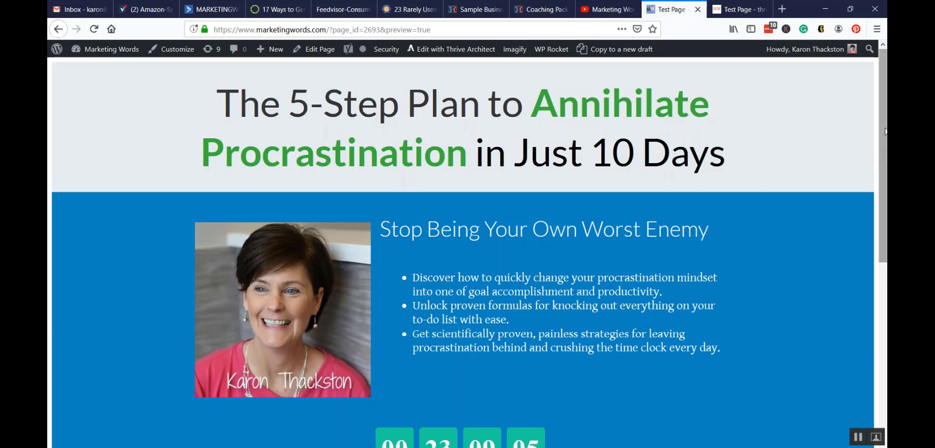
scroll(882, 108, down, 5)
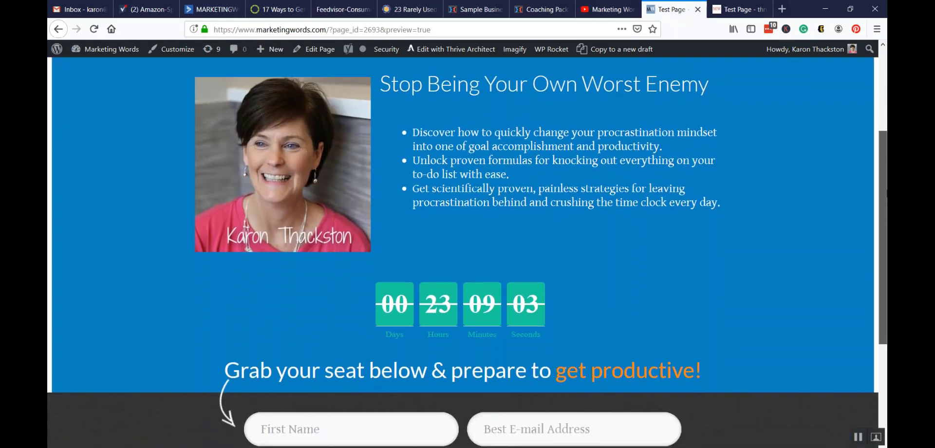
scroll(467, 253, down, 3)
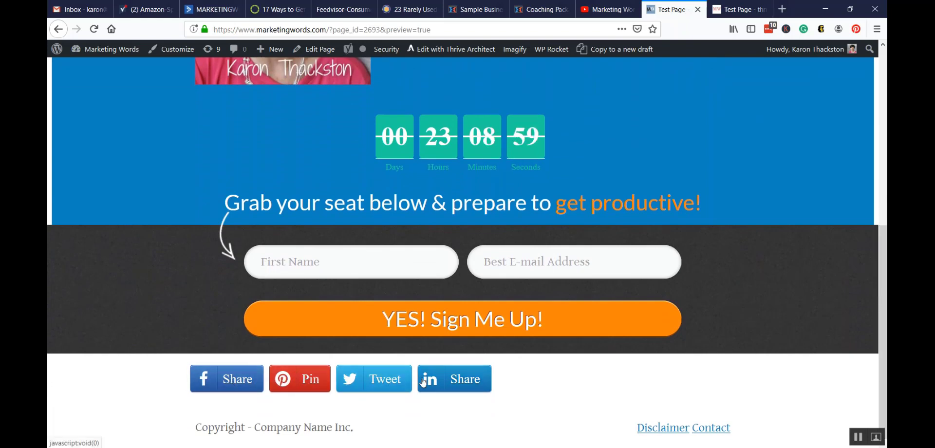
drag(882, 251, 865, 80)
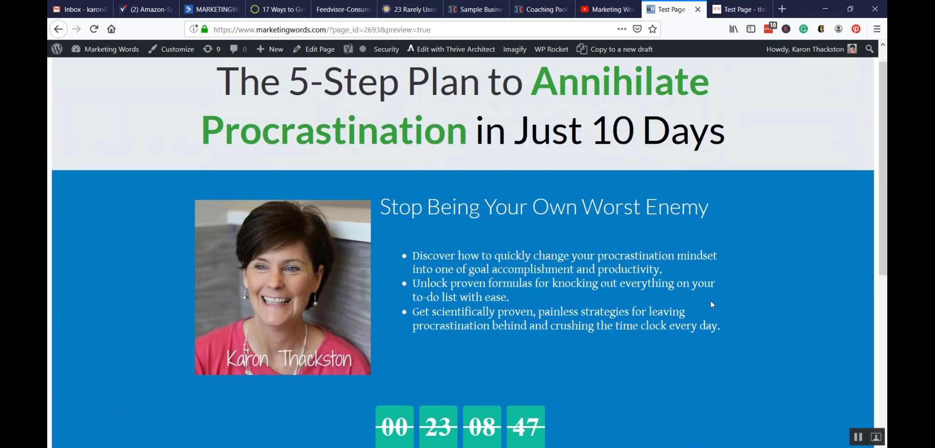
scroll(881, 223, up, 1)
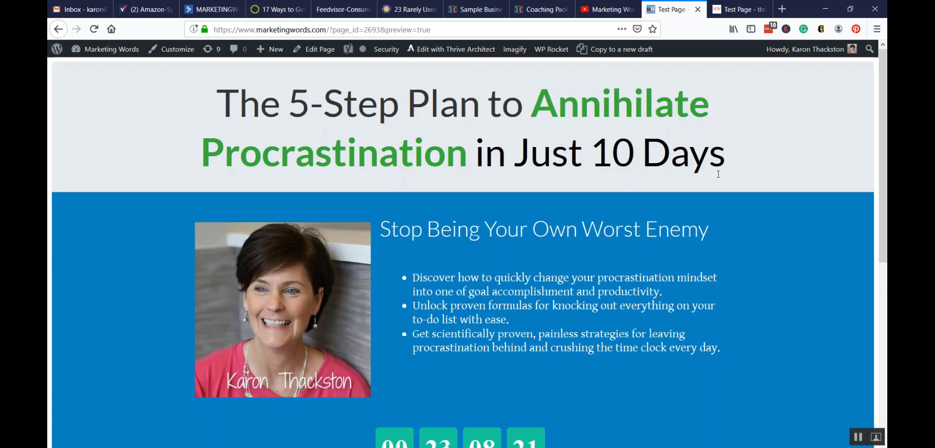
drag(882, 150, 883, 331)
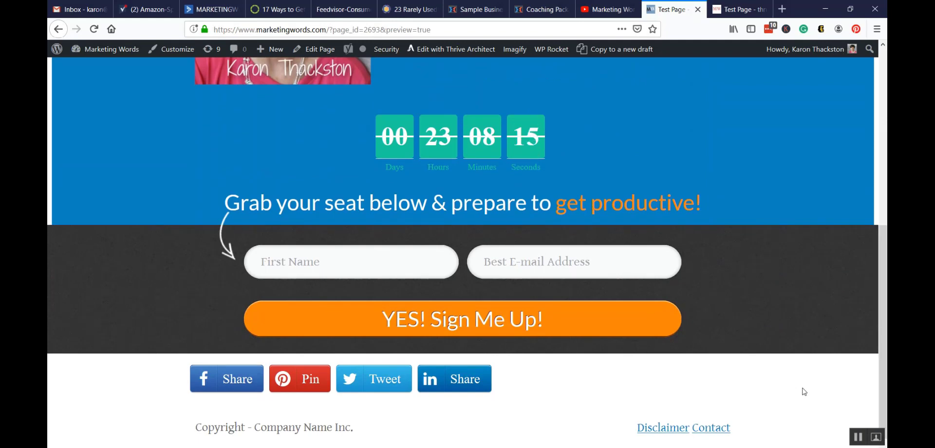
drag(886, 259, 886, 149)
scroll(731, 175, up, 3)
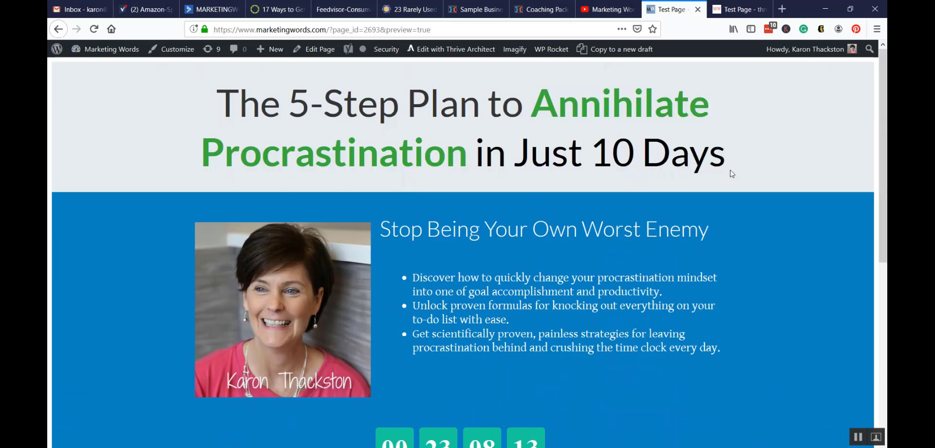